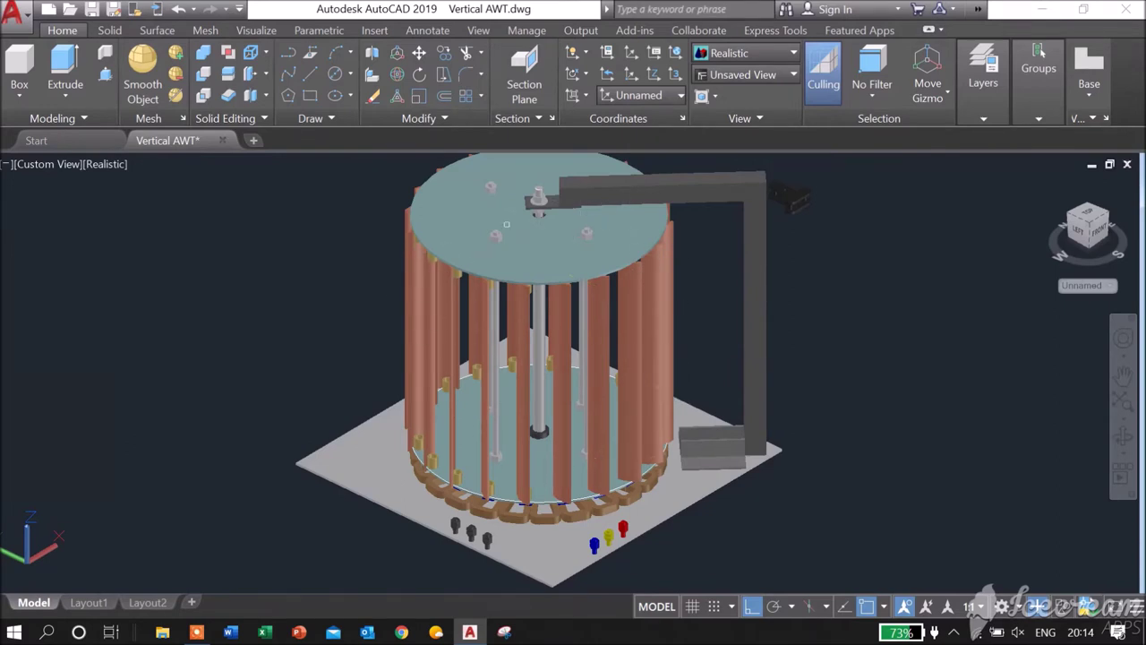
- Pick the copper blade array, clear the selection, and start orbiting the view
{"action": "left_click", "coordinate": [497, 454]}
{"action": "key", "text": "Escape"}
{"action": "left_click", "coordinate": [1119, 435]}
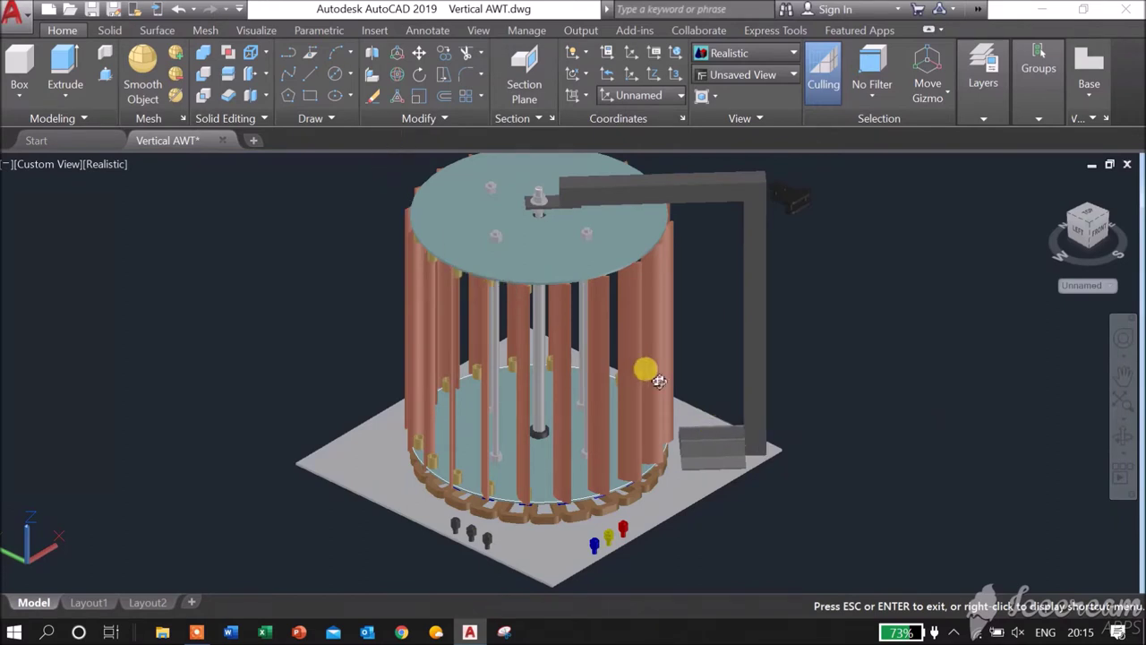
- Cancel the object-picking prompt with nothing selected and resume orbiting around the model's centre
{"action": "left_click", "coordinate": [371, 97]}
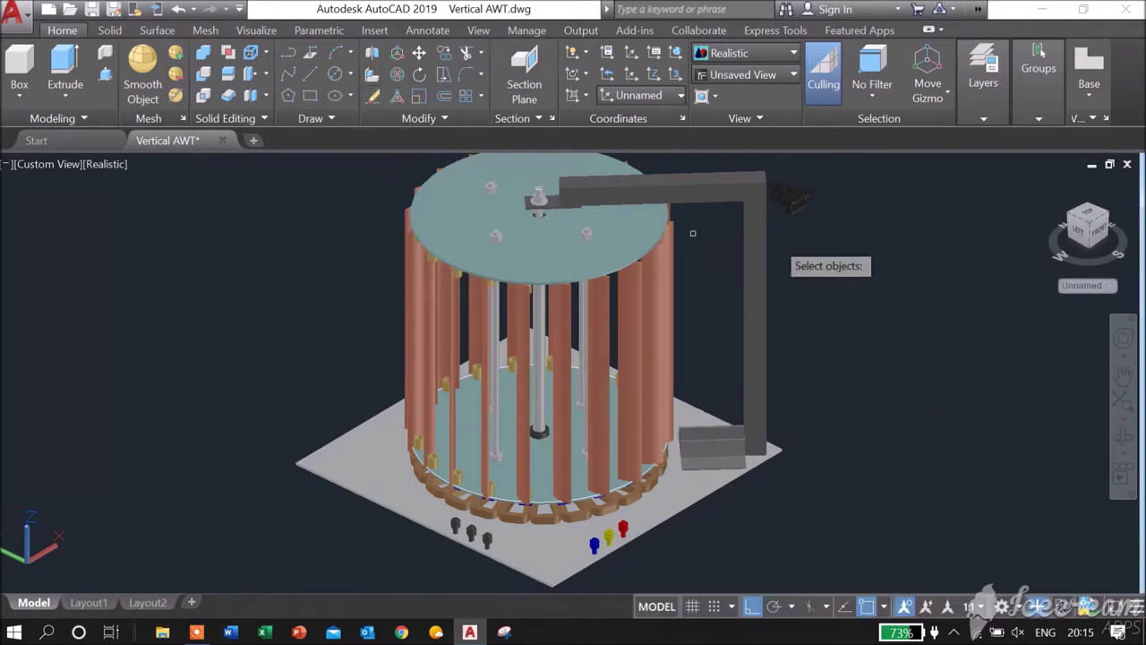
{"action": "left_click", "coordinate": [793, 193]}
{"action": "left_click", "coordinate": [841, 239]}
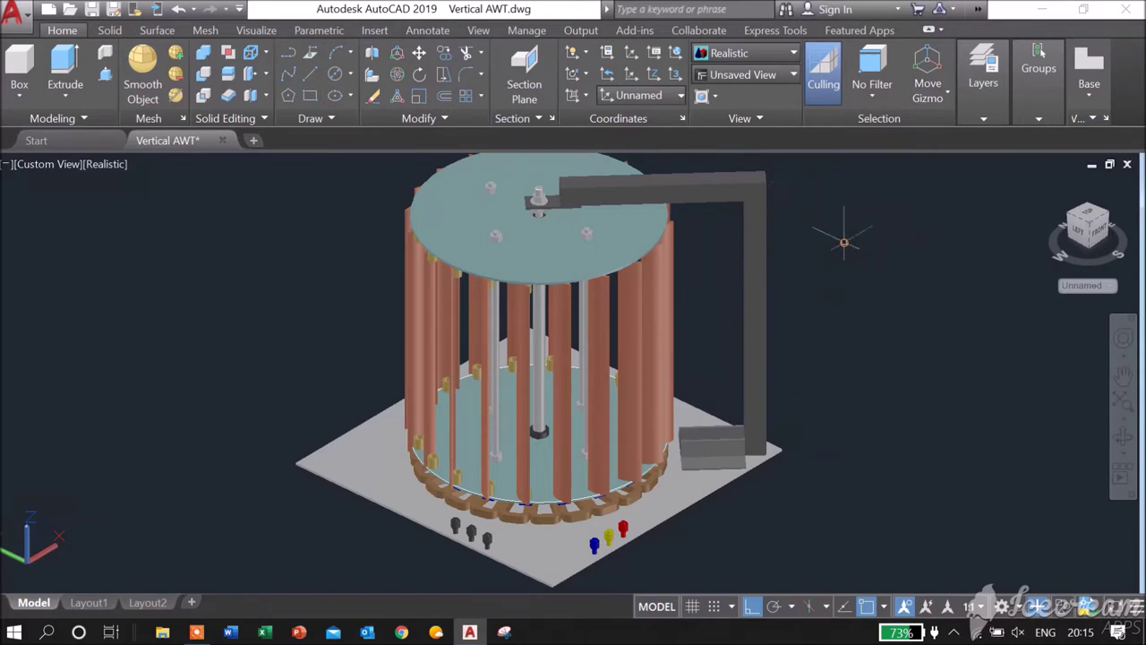
{"action": "left_click", "coordinate": [1123, 435]}
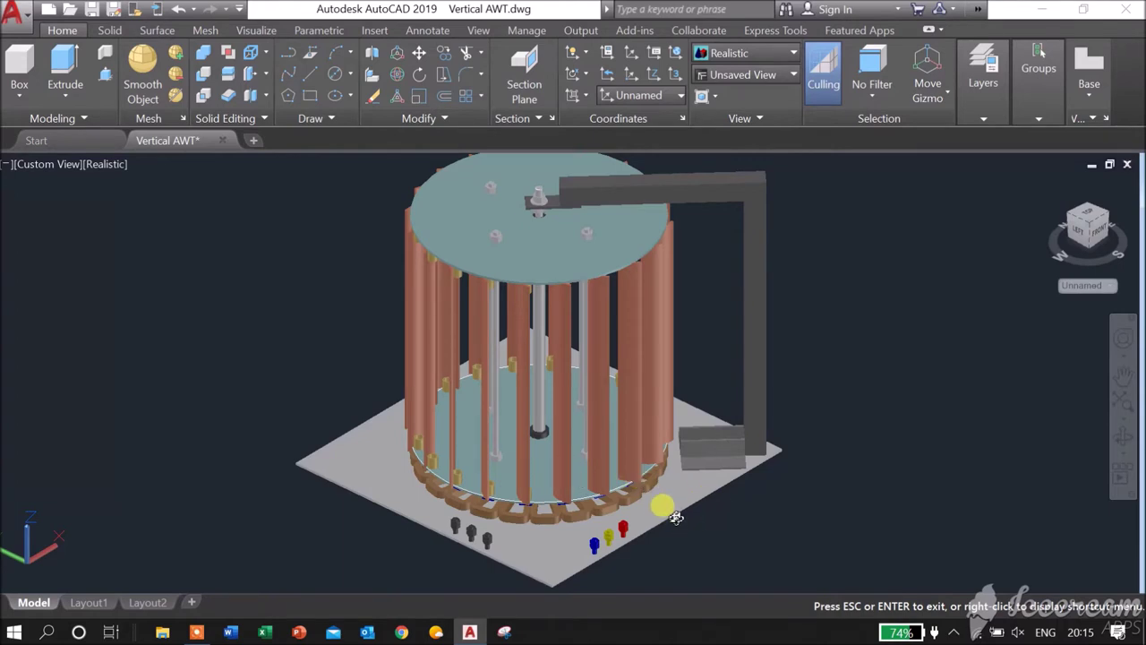
{"action": "left_click_drag", "start_coordinate": [676, 511], "coordinate": [673, 449]}
- Orbit and zoom to a low side view of the coil ring, blue magnets and terminal bolts, then zoom back out
{"action": "scroll", "coordinate": [559, 471], "scroll_direction": "up", "scroll_amount": 10}
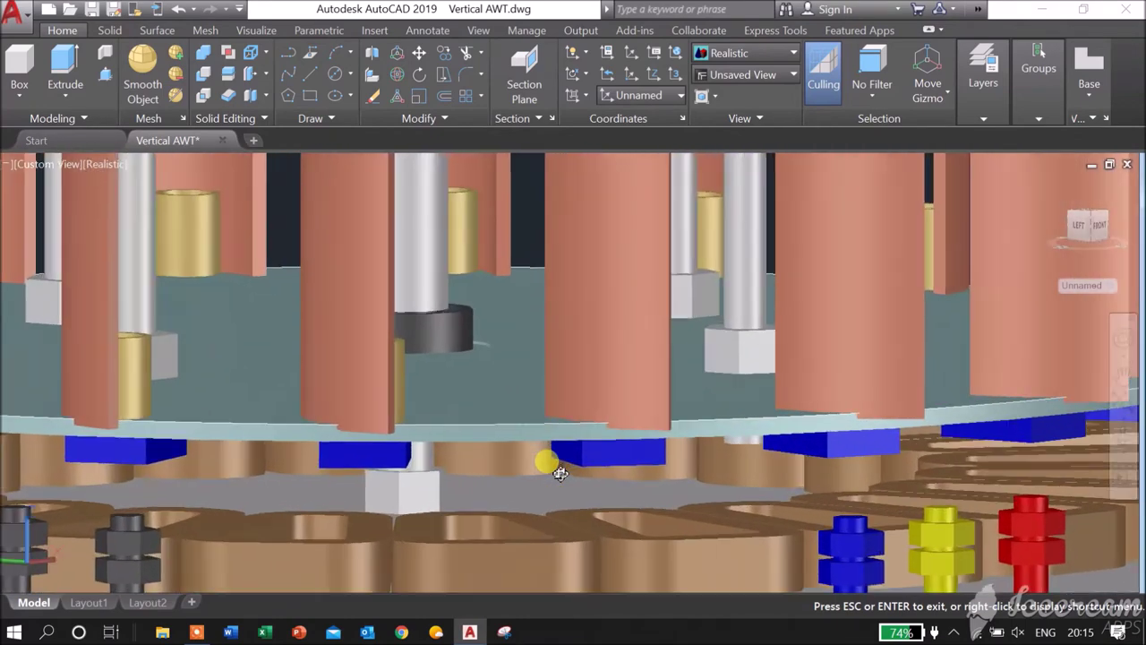
{"action": "mouse_move", "coordinate": [555, 479]}
{"action": "left_mouse_down"}
{"action": "mouse_move", "coordinate": [555, 468]}
{"action": "mouse_move", "coordinate": [571, 479]}
{"action": "mouse_move", "coordinate": [558, 481]}
{"action": "left_mouse_up"}
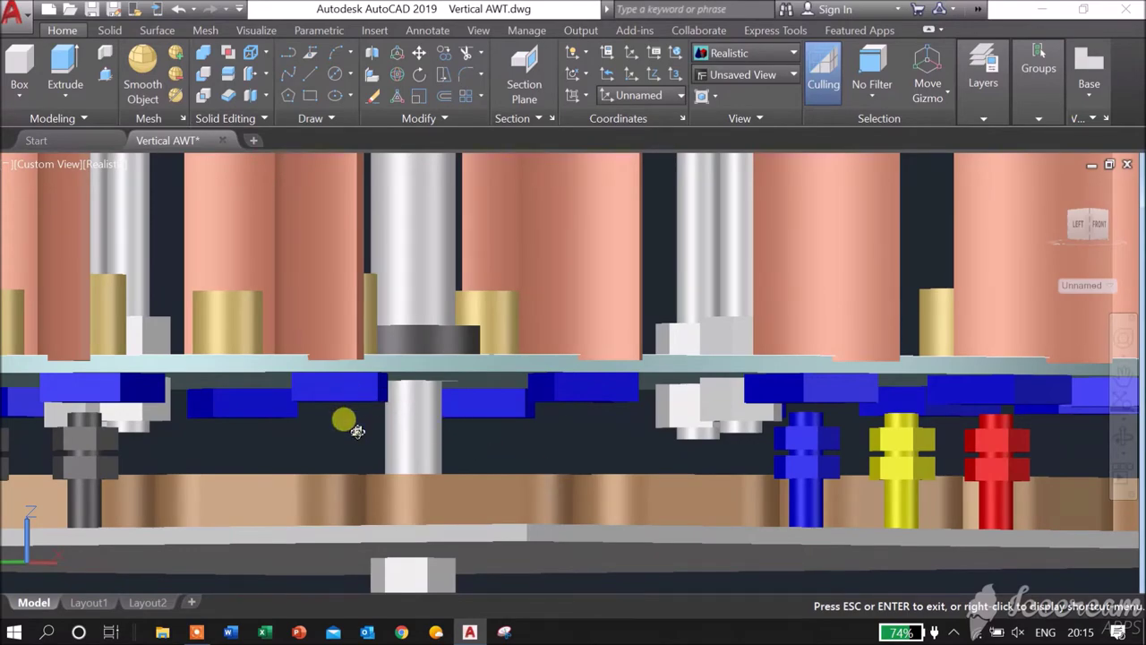
{"action": "left_click_drag", "start_coordinate": [357, 430], "coordinate": [430, 459]}
{"action": "scroll", "coordinate": [431, 458], "scroll_direction": "down", "scroll_amount": 10}
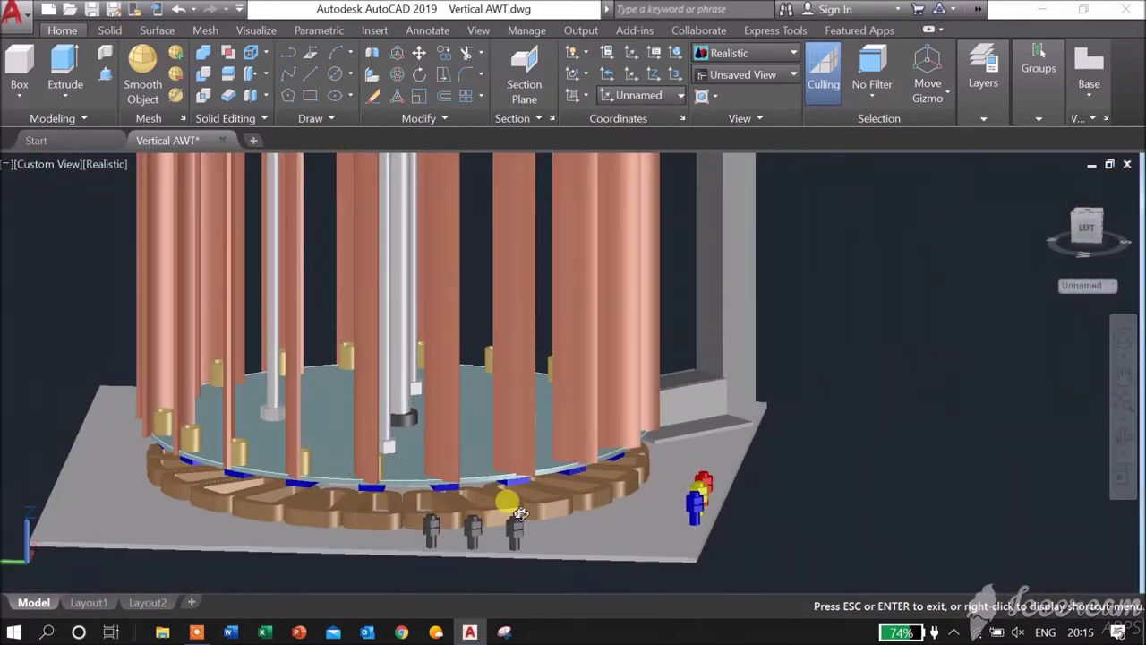
{"action": "left_click_drag", "start_coordinate": [511, 499], "coordinate": [566, 448]}
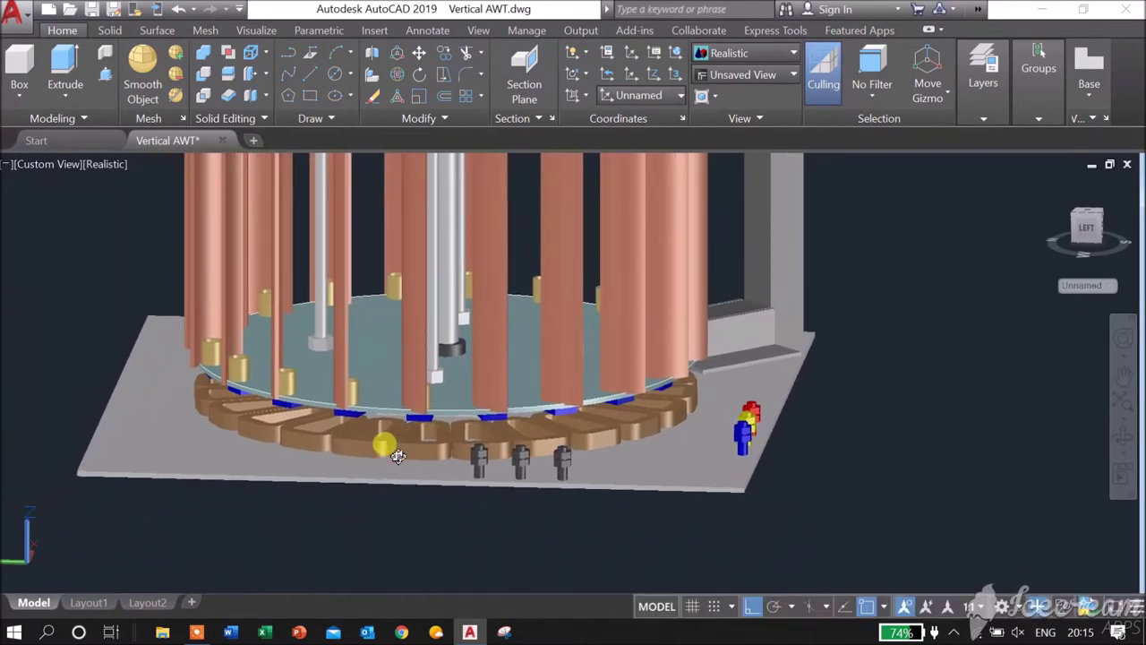
{"action": "scroll", "coordinate": [398, 457], "scroll_direction": "up", "scroll_amount": 6}
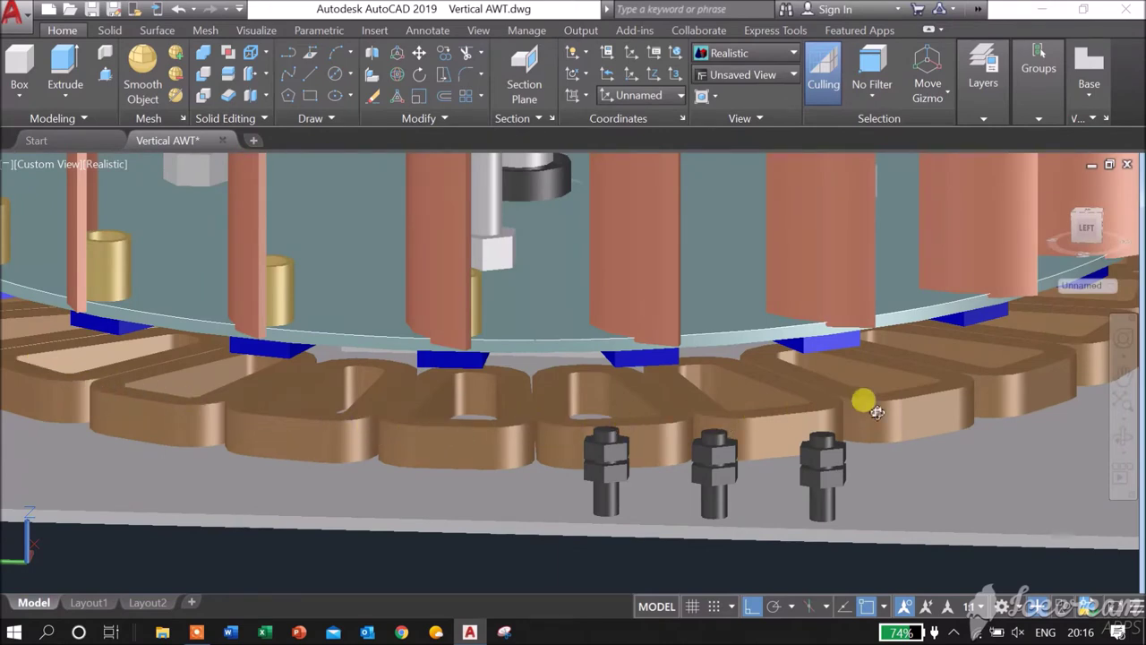
{"action": "scroll", "coordinate": [538, 414], "scroll_direction": "down", "scroll_amount": 5}
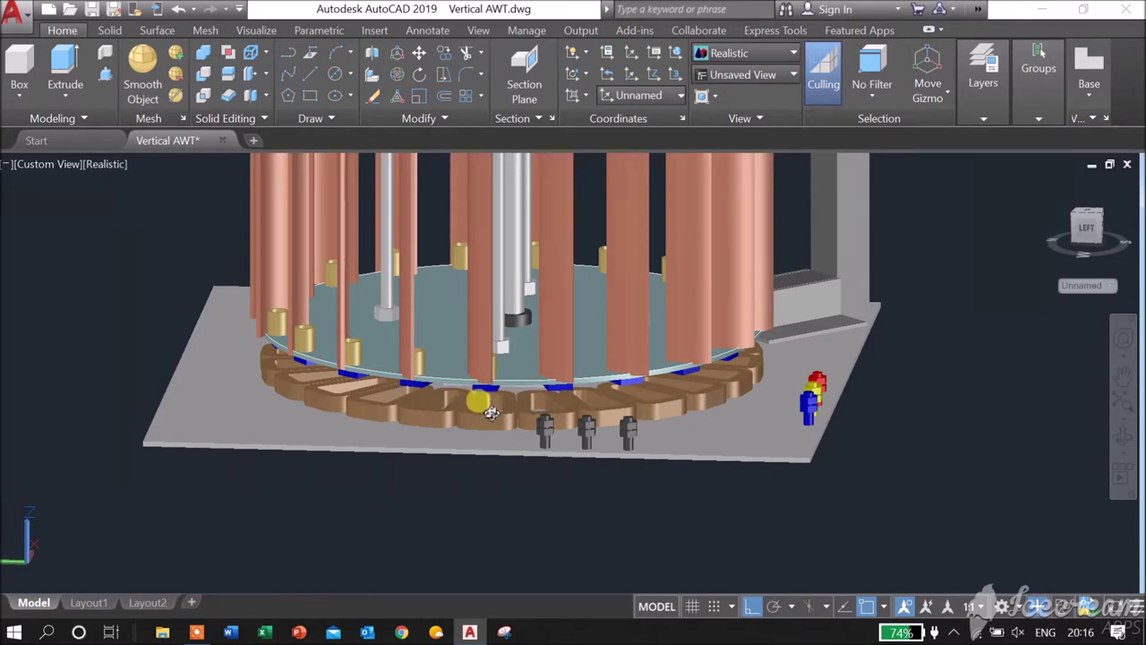
- Orbit to a raised front angle showing the coil ring and both bolt sets, zooming out slightly
{"action": "mouse_move", "coordinate": [490, 411]}
{"action": "left_mouse_down"}
{"action": "mouse_move", "coordinate": [497, 424]}
{"action": "mouse_move", "coordinate": [385, 416]}
{"action": "mouse_move", "coordinate": [345, 439]}
{"action": "mouse_move", "coordinate": [380, 460]}
{"action": "left_mouse_up"}
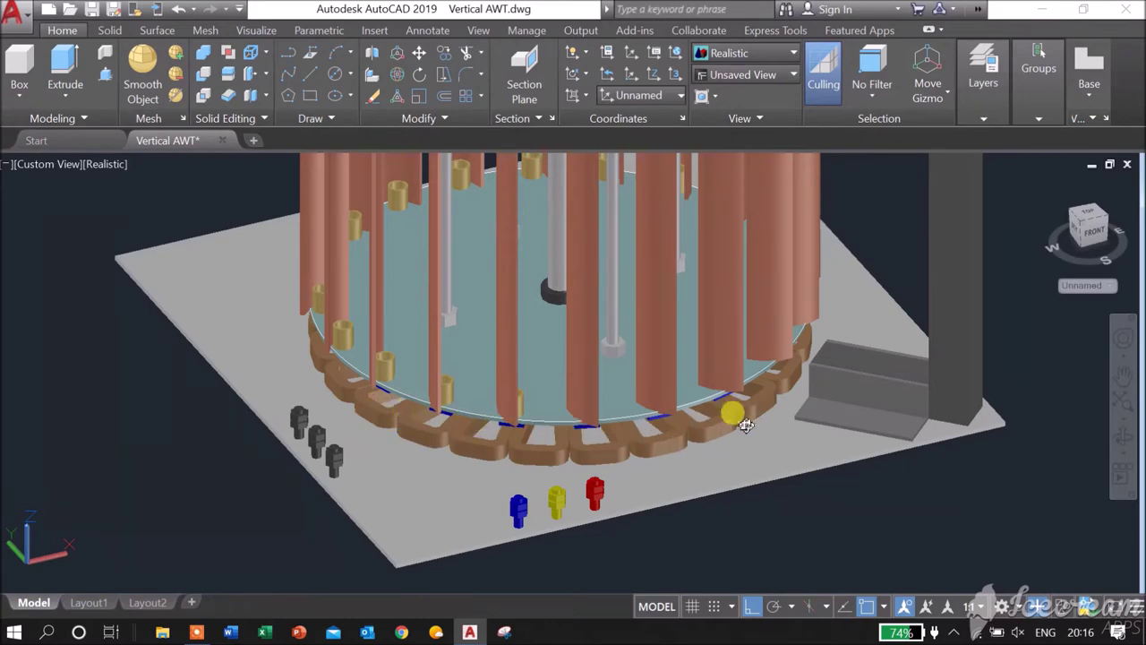
{"action": "mouse_move", "coordinate": [702, 448]}
{"action": "left_mouse_down"}
{"action": "mouse_move", "coordinate": [614, 427]}
{"action": "mouse_move", "coordinate": [568, 432]}
{"action": "mouse_move", "coordinate": [609, 424]}
{"action": "mouse_move", "coordinate": [596, 411]}
{"action": "mouse_move", "coordinate": [683, 404]}
{"action": "mouse_move", "coordinate": [750, 442]}
{"action": "left_mouse_up"}
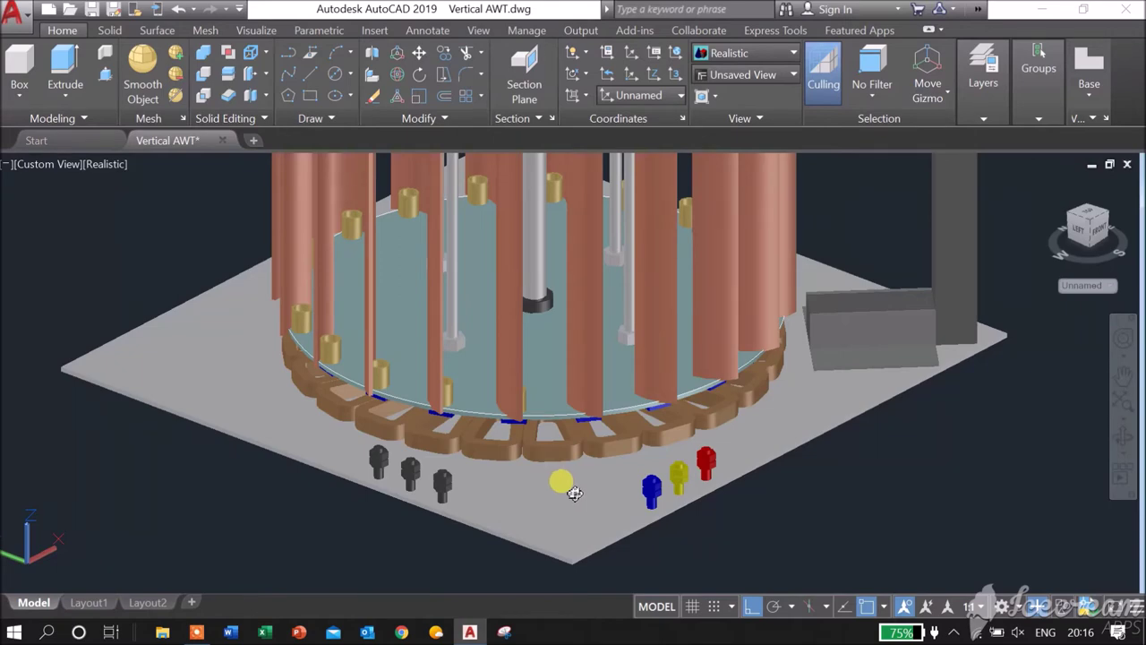
{"action": "scroll", "coordinate": [574, 492], "scroll_direction": "down", "scroll_amount": 3}
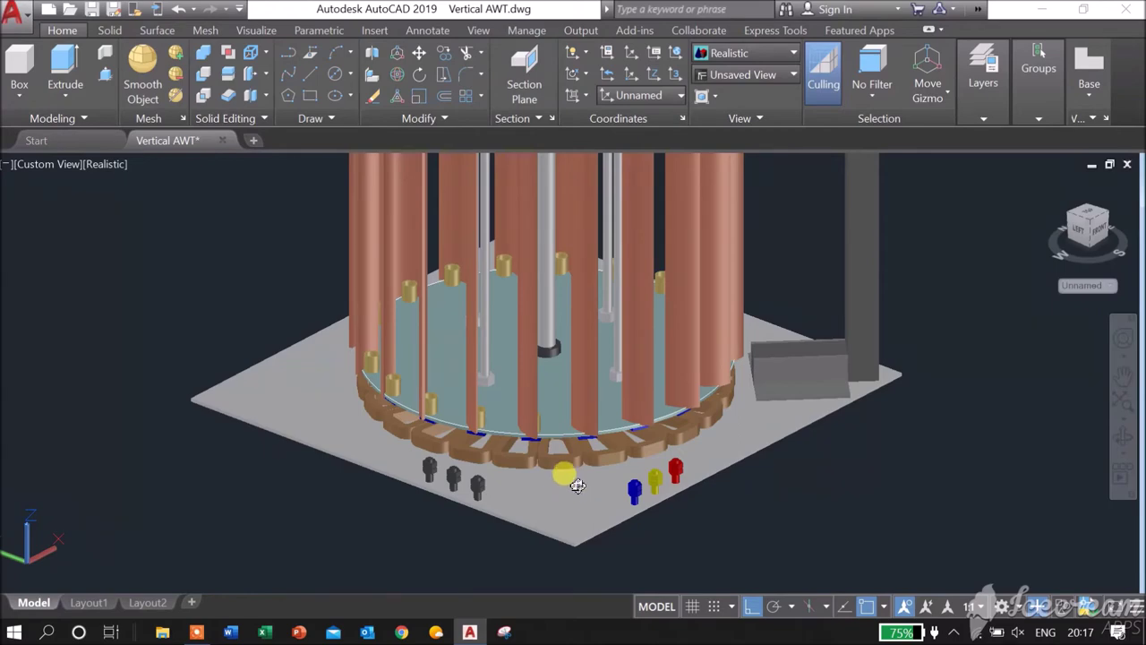
{"action": "left_click_drag", "start_coordinate": [576, 478], "coordinate": [560, 457]}
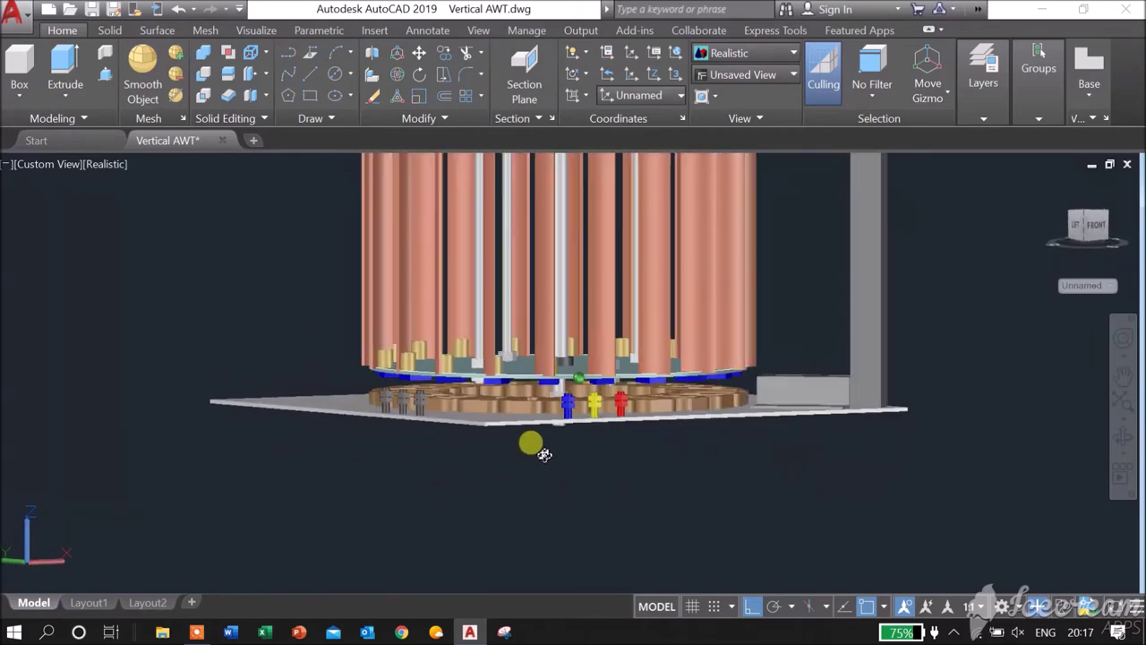
- Orbit and zoom down close onto the lower disc and coil ring, then select the lower glass disc
{"action": "left_click_drag", "start_coordinate": [545, 454], "coordinate": [440, 523]}
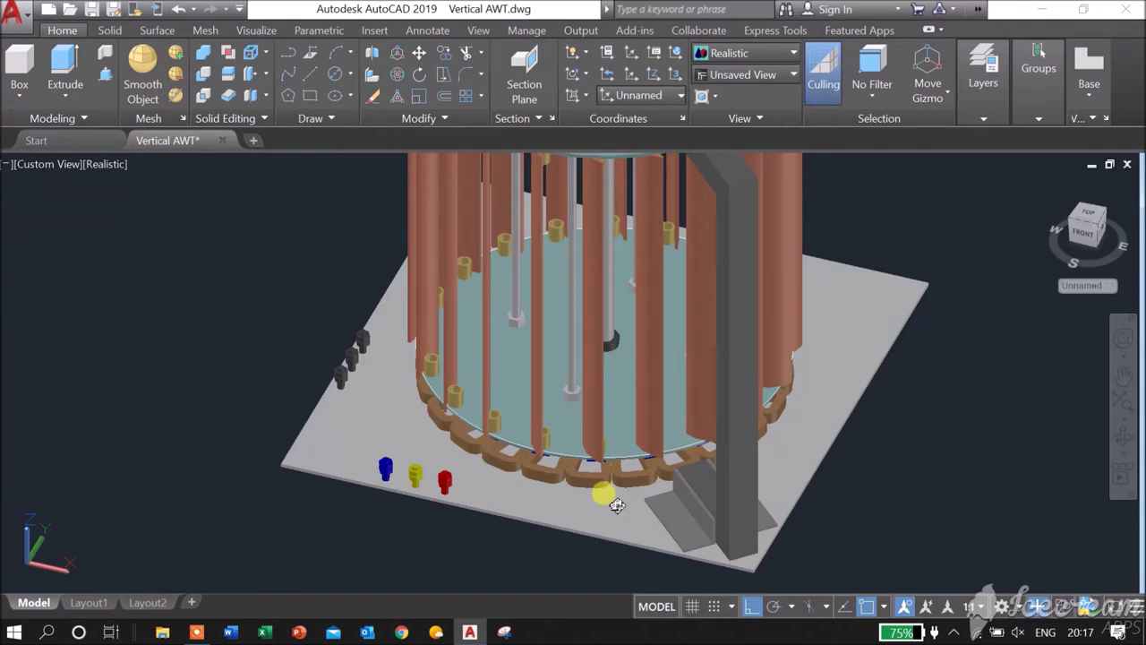
{"action": "mouse_move", "coordinate": [606, 466]}
{"action": "left_mouse_down"}
{"action": "mouse_move", "coordinate": [589, 450]}
{"action": "mouse_move", "coordinate": [605, 479]}
{"action": "left_mouse_up"}
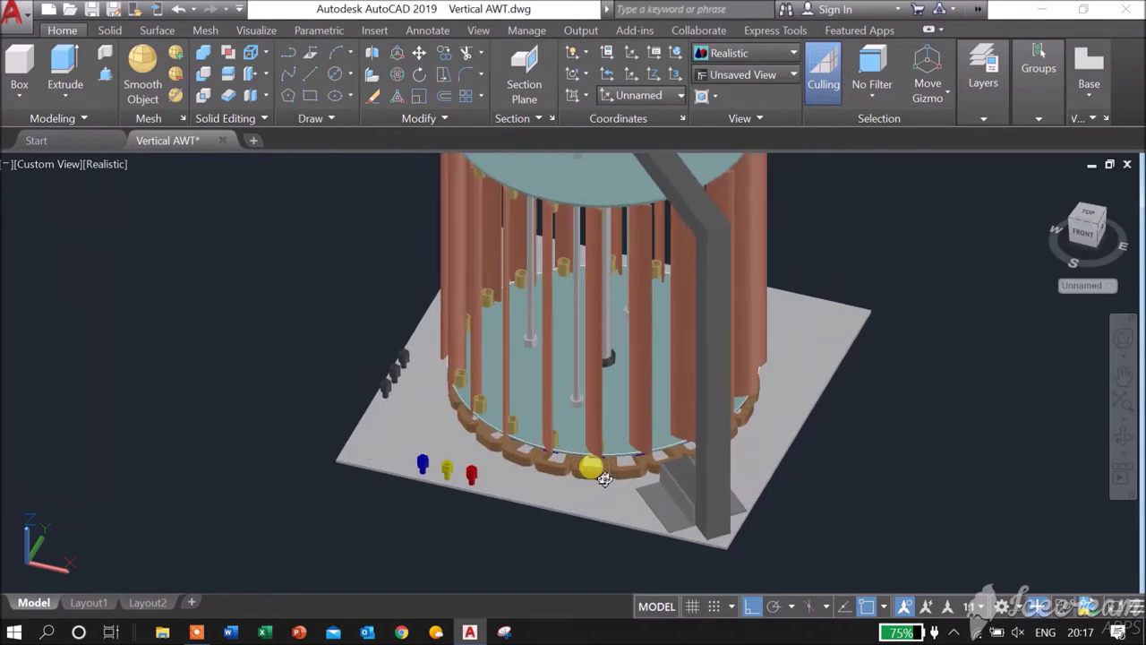
{"action": "left_click_drag", "start_coordinate": [698, 416], "coordinate": [732, 477]}
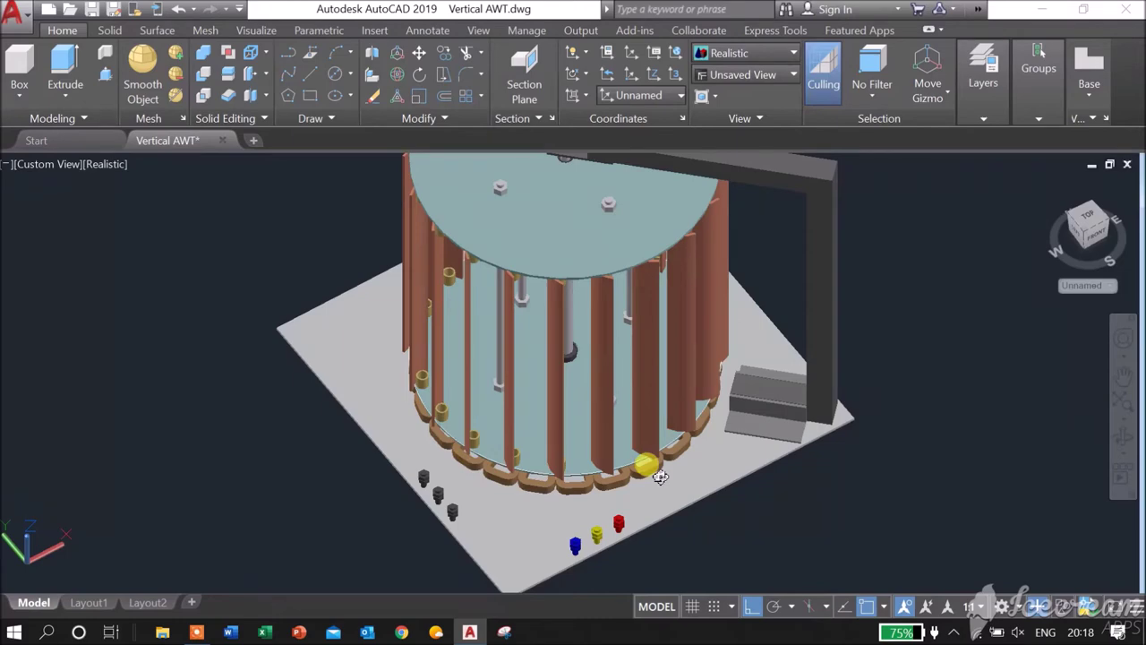
{"action": "left_click_drag", "start_coordinate": [607, 497], "coordinate": [319, 320]}
{"action": "scroll", "coordinate": [550, 402], "scroll_direction": "up", "scroll_amount": 5}
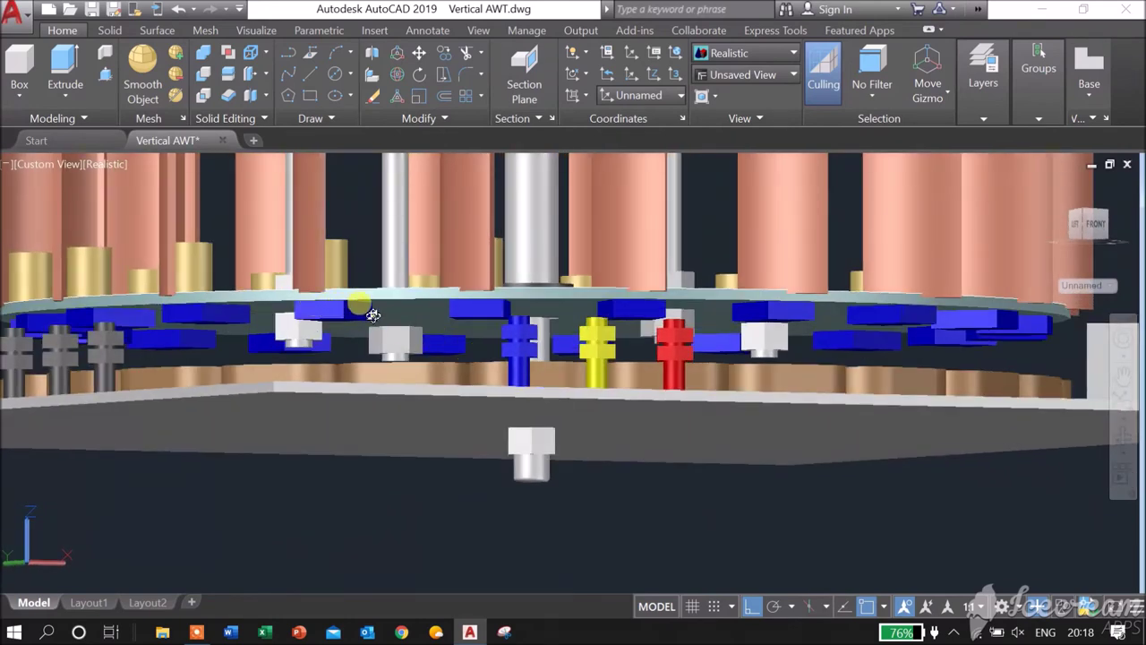
{"action": "left_click_drag", "start_coordinate": [380, 309], "coordinate": [524, 432]}
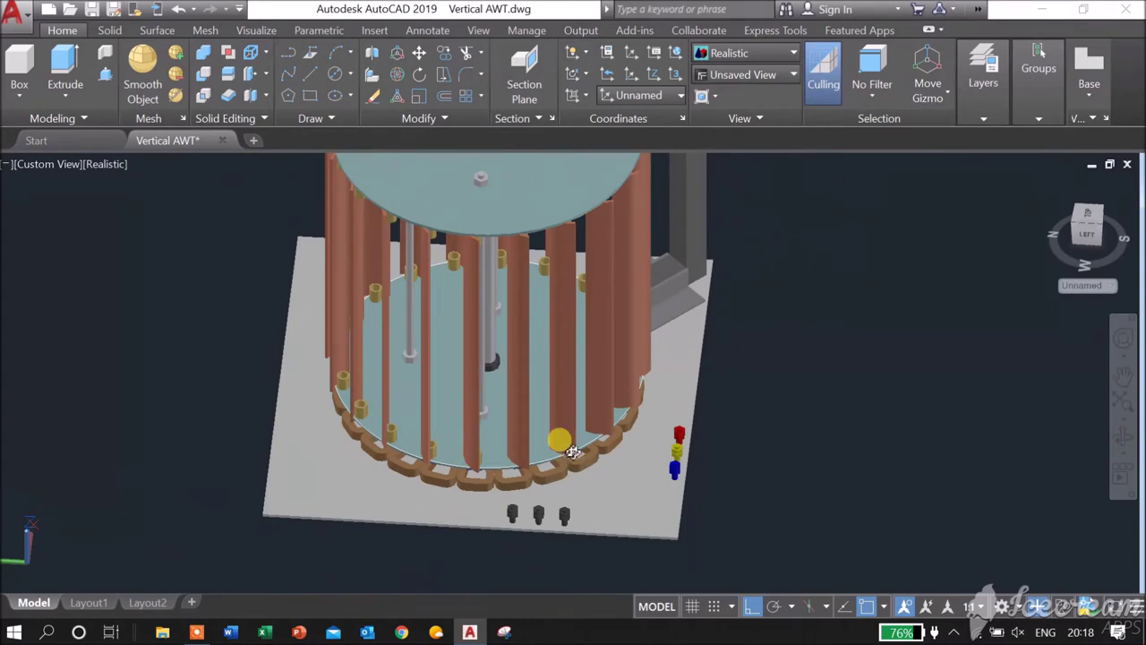
{"action": "scroll", "coordinate": [573, 450], "scroll_direction": "up", "scroll_amount": 3}
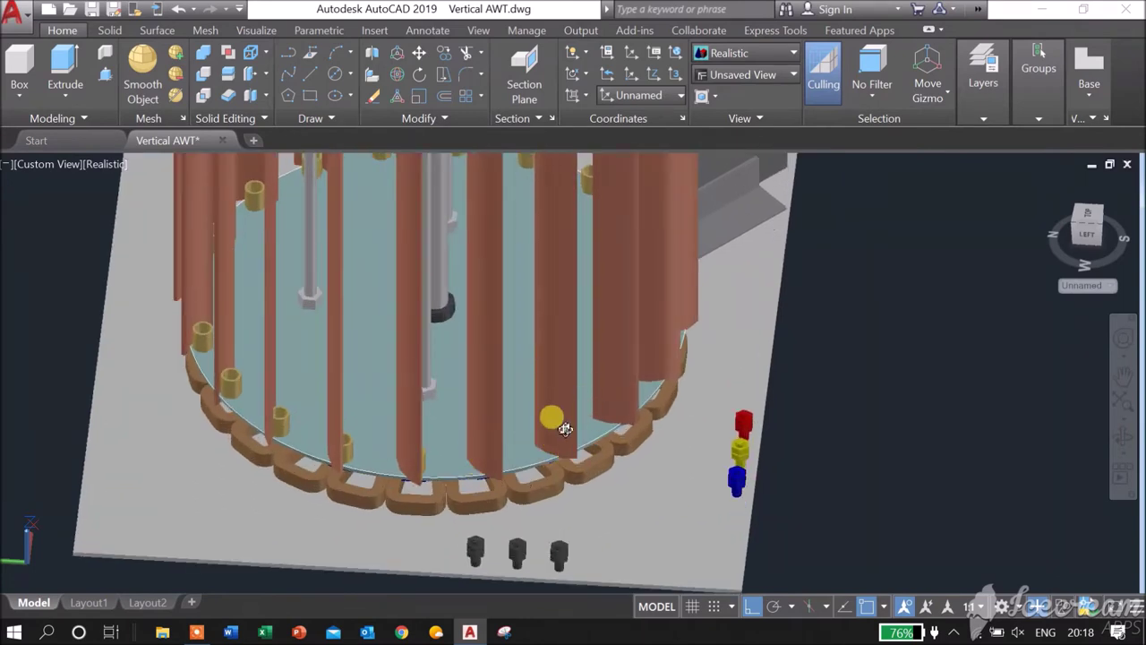
{"action": "left_click_drag", "start_coordinate": [565, 429], "coordinate": [548, 471]}
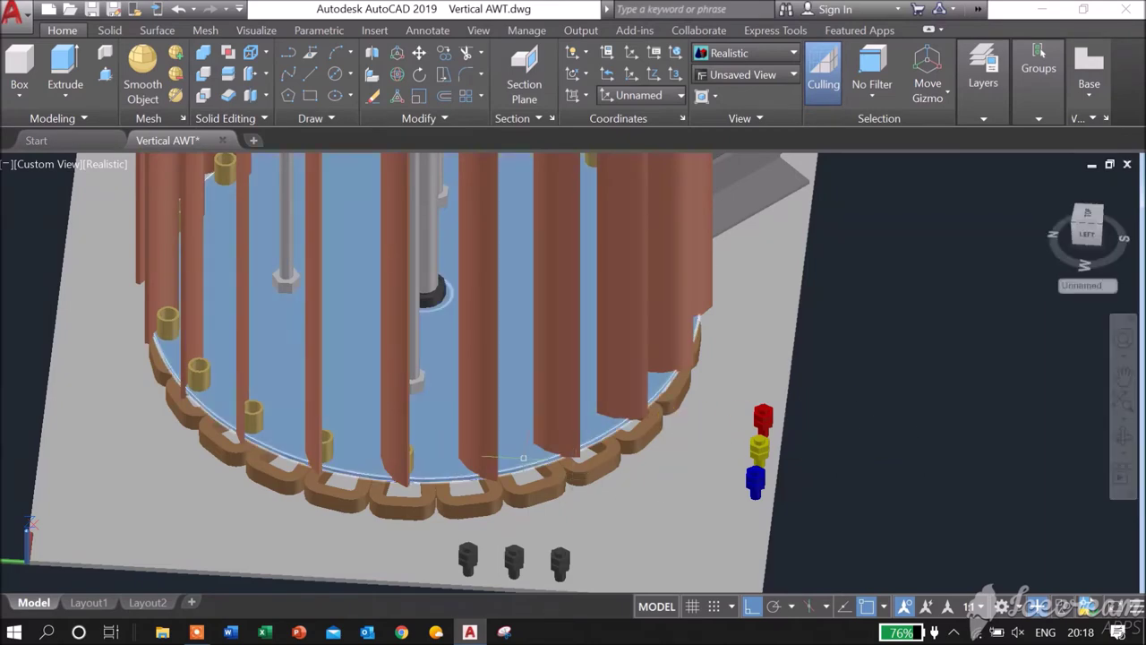
{"action": "left_click", "coordinate": [528, 459]}
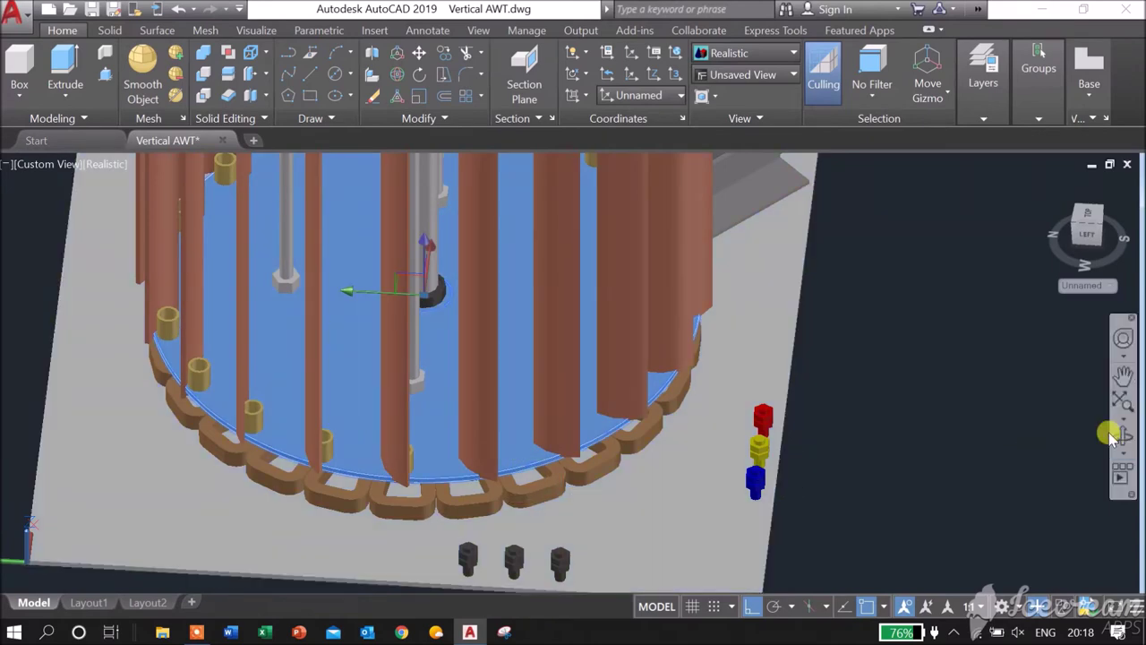
- Orbit the selected disc to an edge-on view, then select the blue disc by its grip
{"action": "left_click", "coordinate": [1119, 436]}
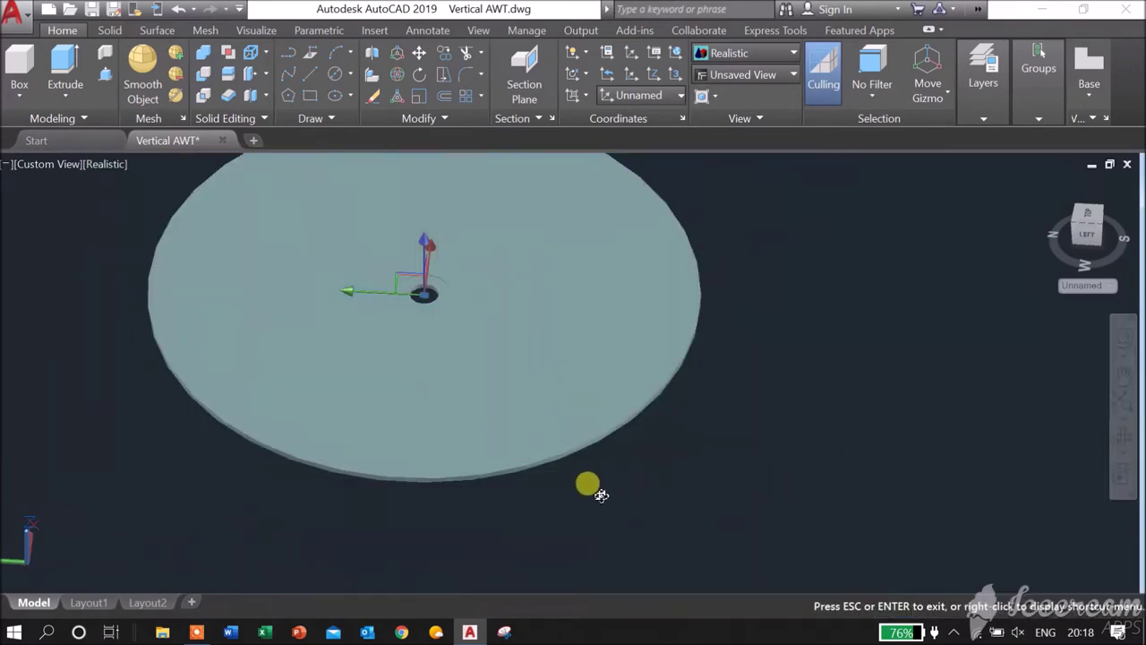
{"action": "left_click_drag", "start_coordinate": [602, 494], "coordinate": [598, 405]}
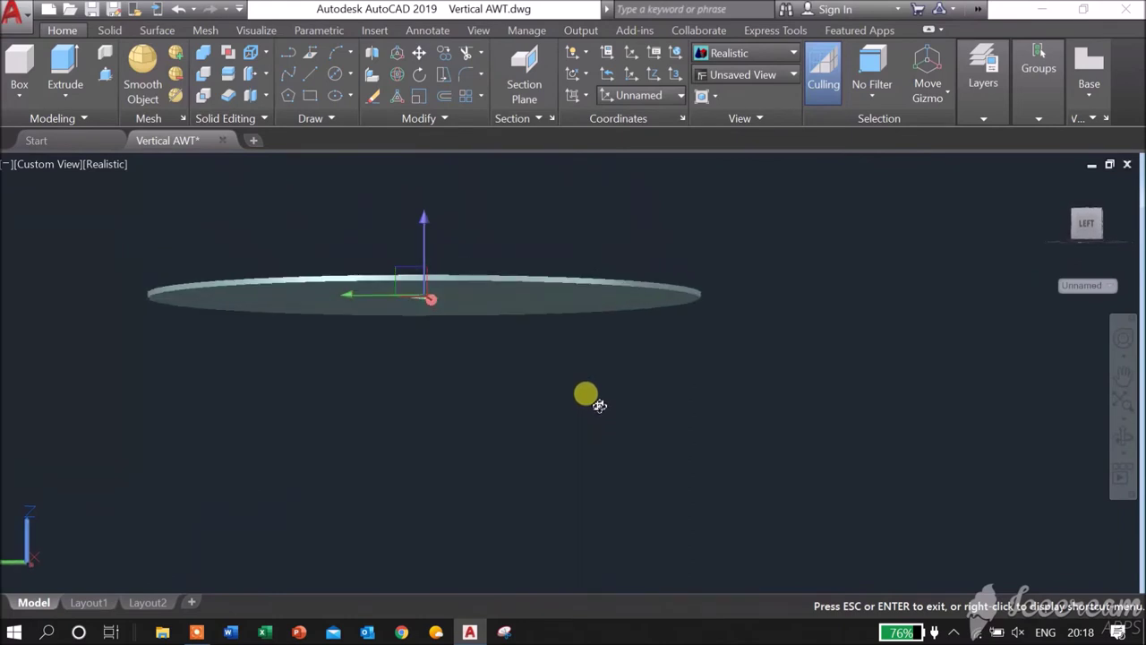
{"action": "key", "text": "Escape"}
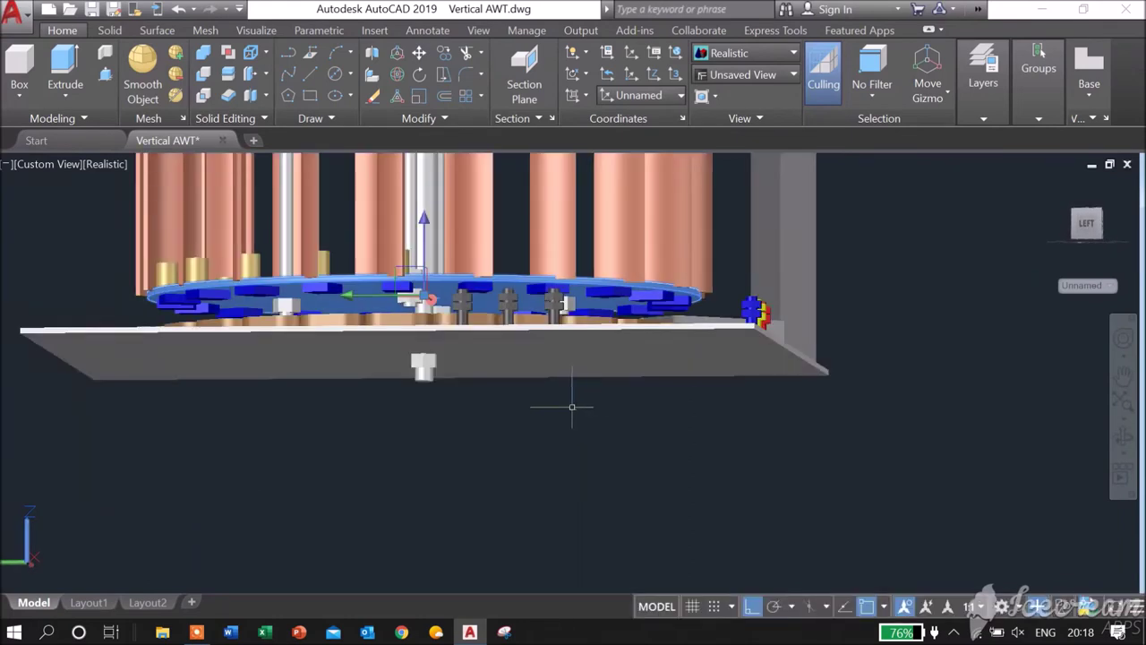
{"action": "left_click", "coordinate": [491, 286]}
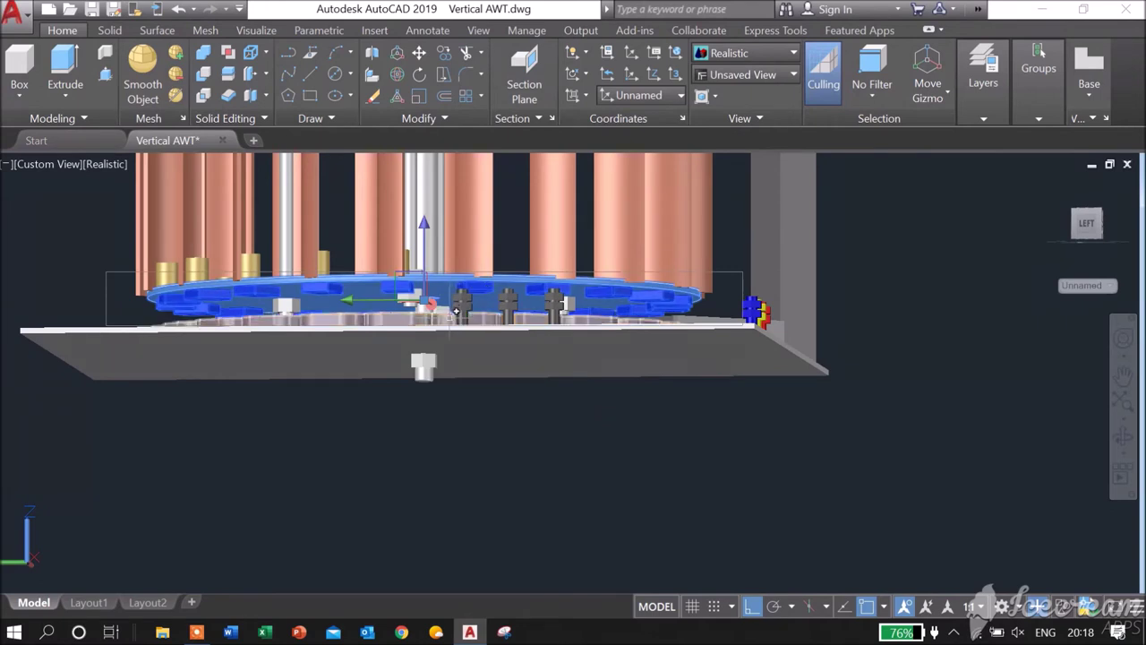
{"action": "left_click", "coordinate": [454, 310]}
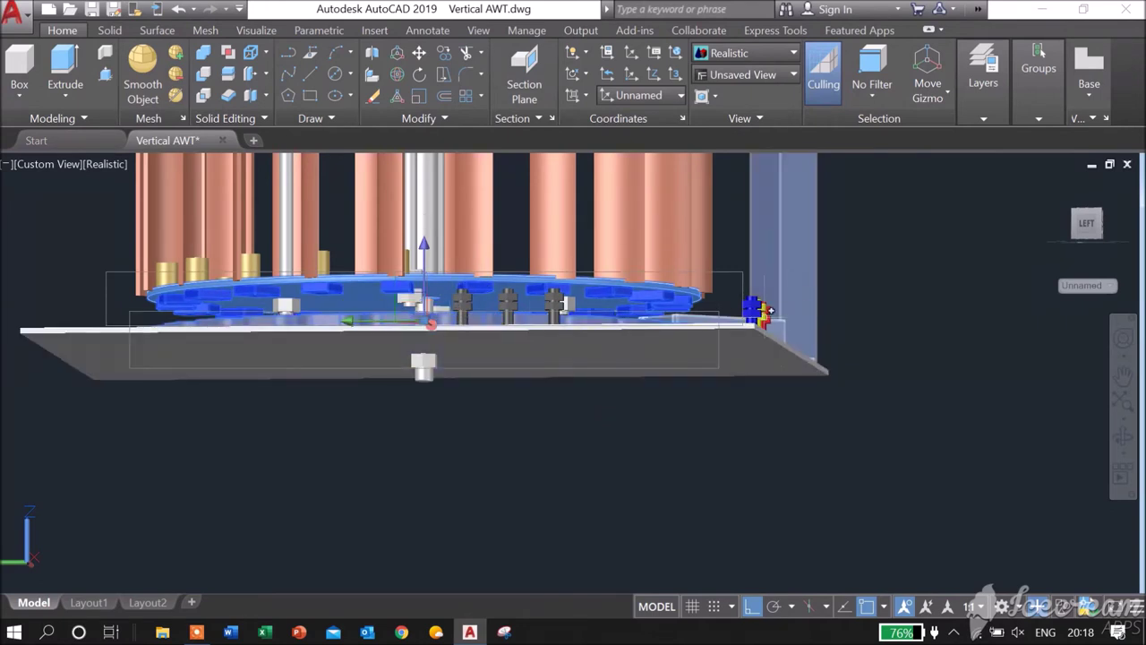
- Zoom in to face the terminal bolts and select all three black bolts
{"action": "scroll", "coordinate": [765, 303], "scroll_direction": "up", "scroll_amount": 5}
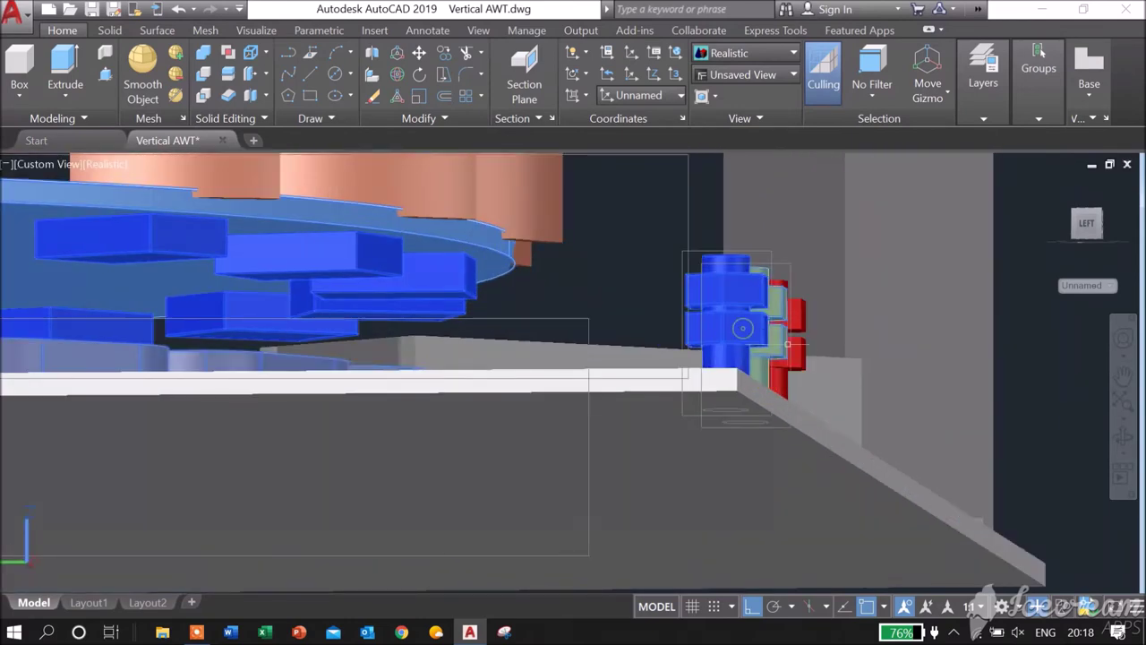
{"action": "left_click_drag", "start_coordinate": [319, 368], "coordinate": [1075, 325]}
{"action": "left_click", "coordinate": [472, 236]}
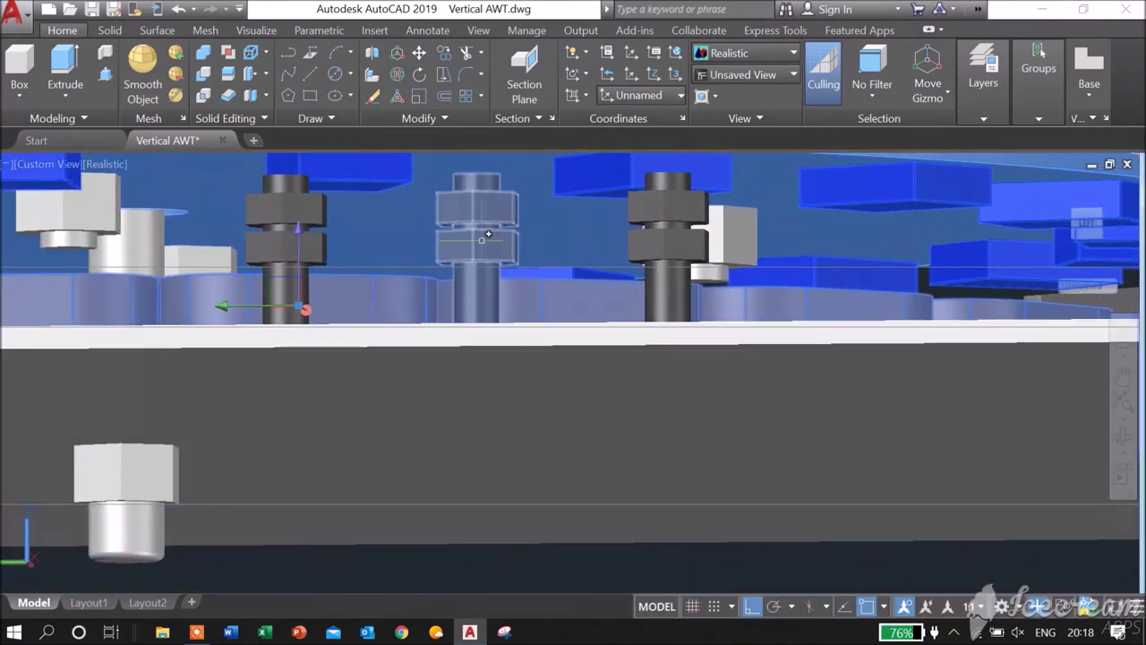
{"action": "left_click", "coordinate": [302, 253]}
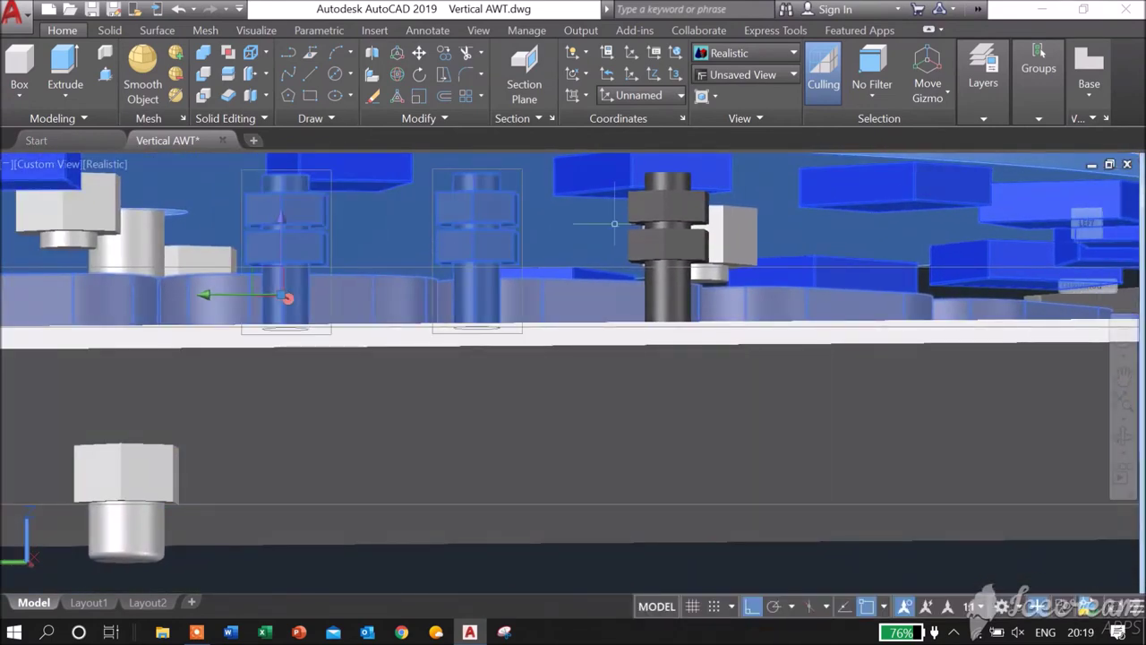
{"action": "left_click", "coordinate": [657, 236]}
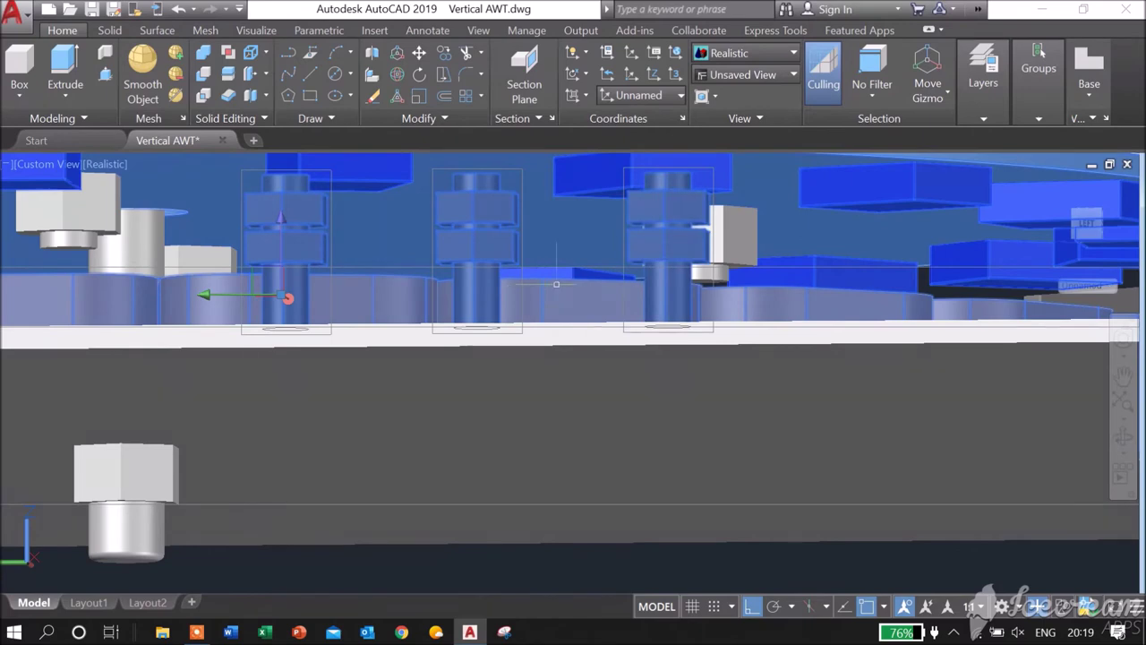
{"action": "left_click", "coordinate": [1119, 436]}
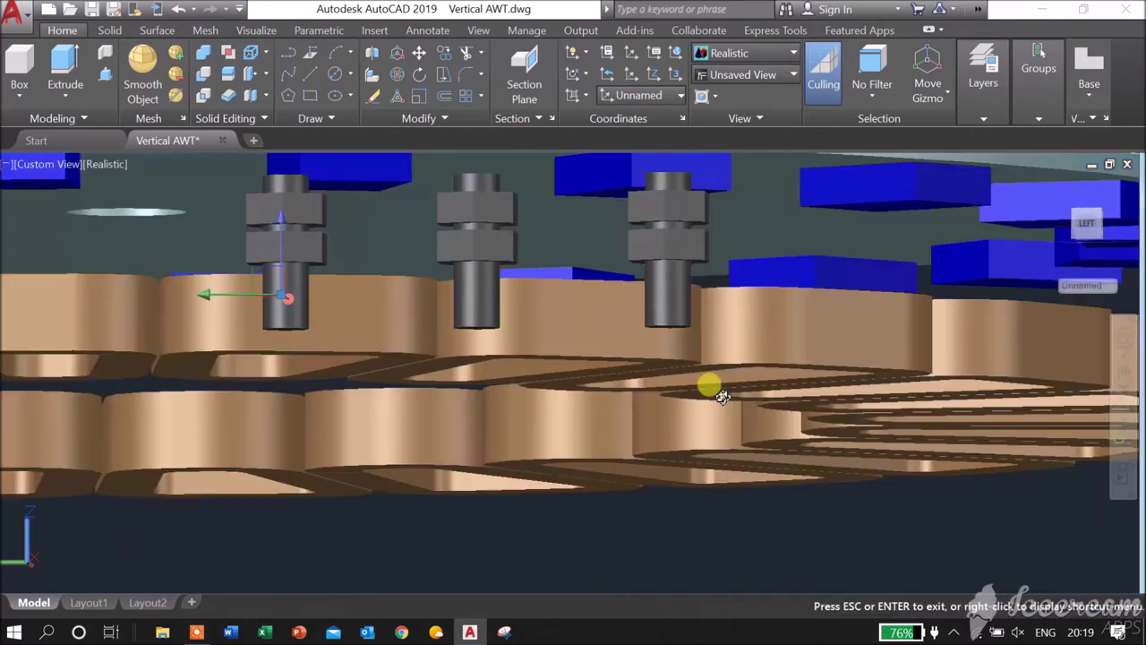
- Hide the blades and base with Ctrl+A and Hide Objects, keeping the rotor disc, coils and bolts
{"action": "left_click_drag", "start_coordinate": [699, 374], "coordinate": [672, 398]}
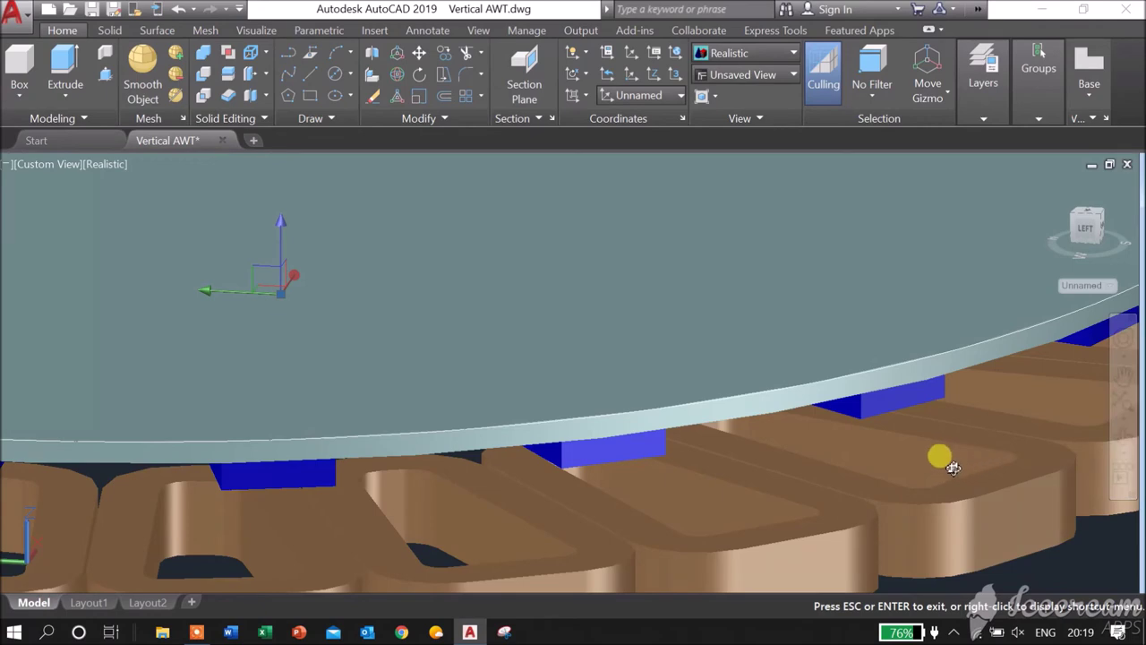
{"action": "key", "text": "Escape"}
{"action": "key", "text": "ctrl+a"}
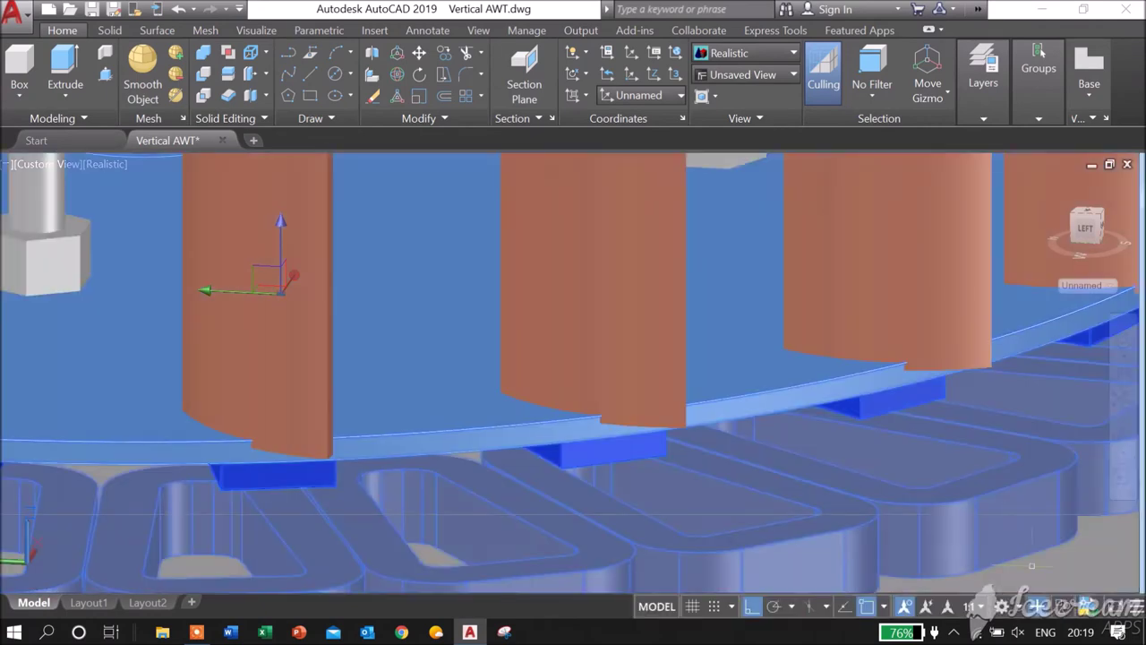
{"action": "left_click", "coordinate": [1064, 608]}
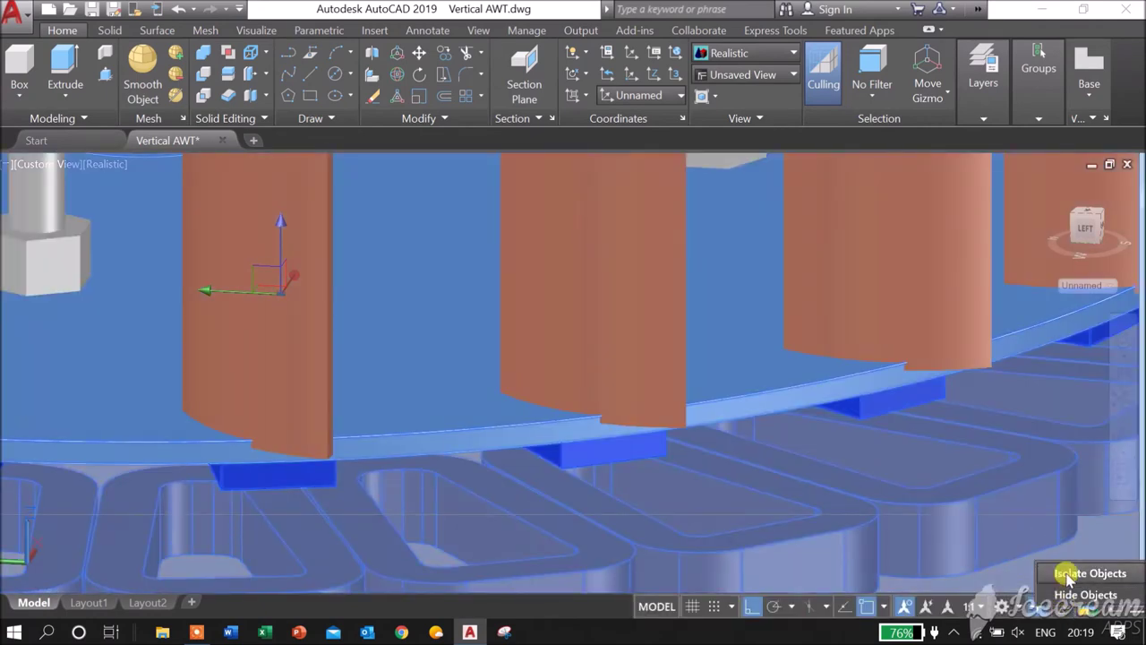
{"action": "left_click", "coordinate": [1068, 594]}
{"action": "scroll", "coordinate": [777, 451], "scroll_direction": "down", "scroll_amount": 5}
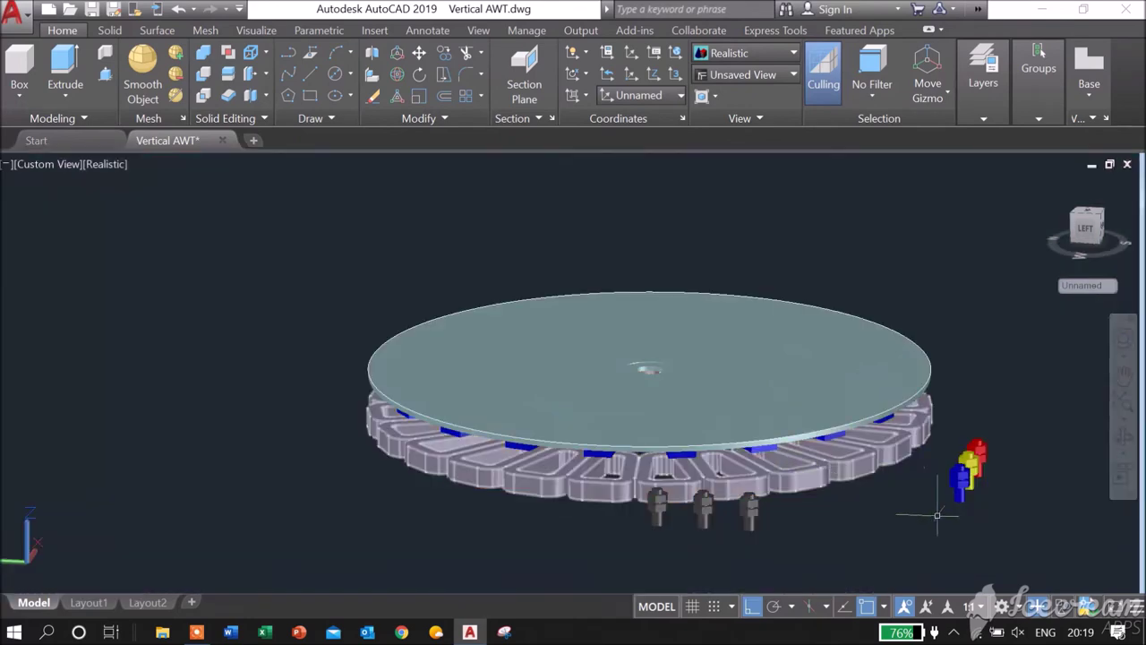
{"action": "key", "text": "Escape"}
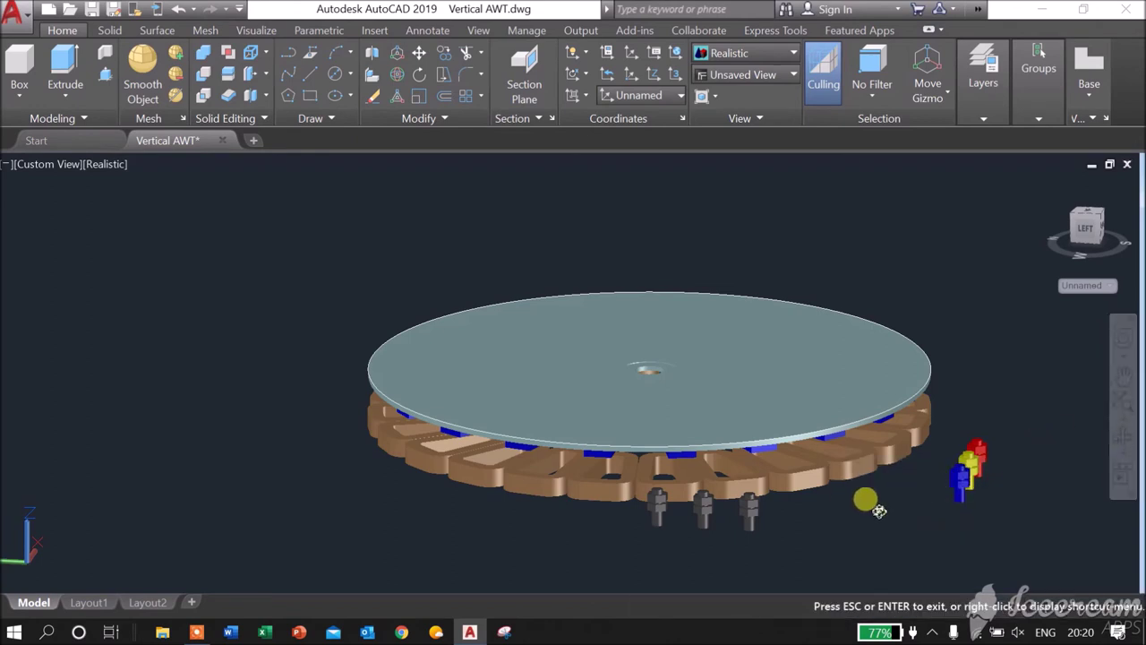
- Orbit and zoom the isolated generator to view the coil loops and blue magnets from beneath
{"action": "left_click_drag", "start_coordinate": [878, 511], "coordinate": [592, 311]}
{"action": "key", "text": "Escape"}
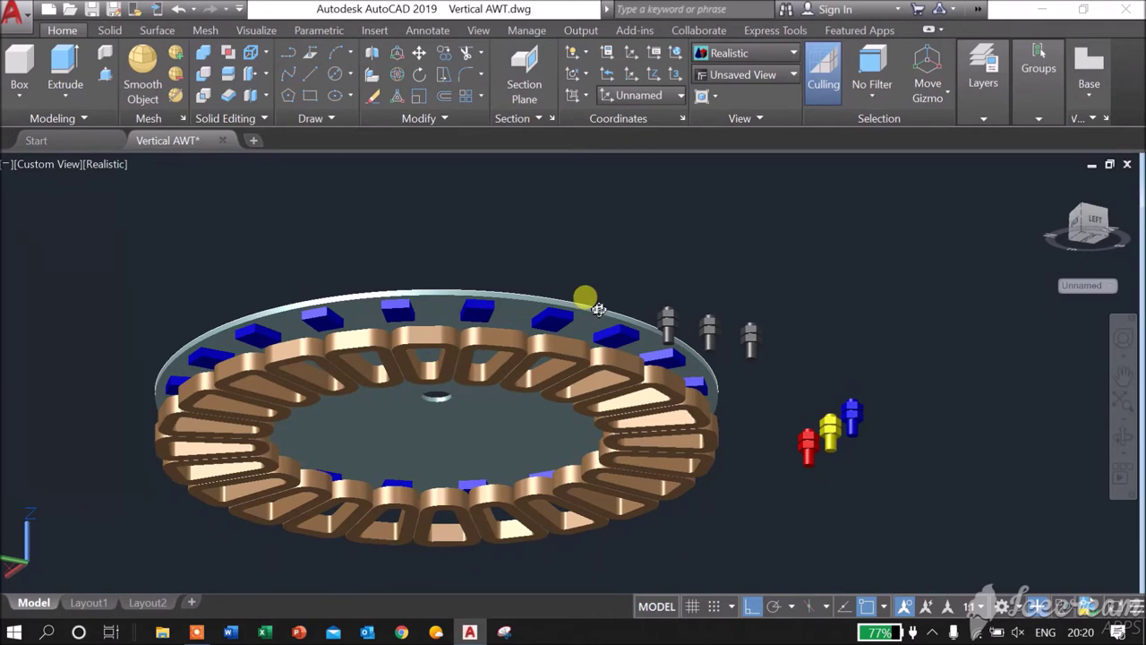
{"action": "scroll", "coordinate": [598, 309], "scroll_direction": "up", "scroll_amount": 2}
{"action": "left_click_drag", "start_coordinate": [598, 312], "coordinate": [594, 389]}
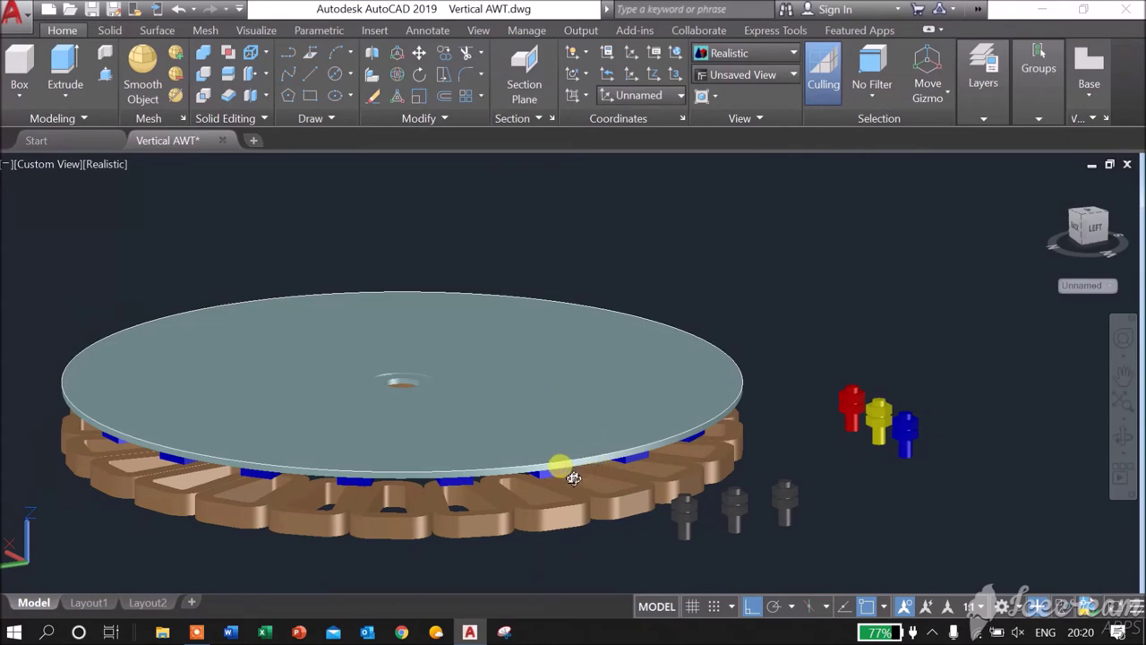
{"action": "left_click_drag", "start_coordinate": [566, 494], "coordinate": [732, 424]}
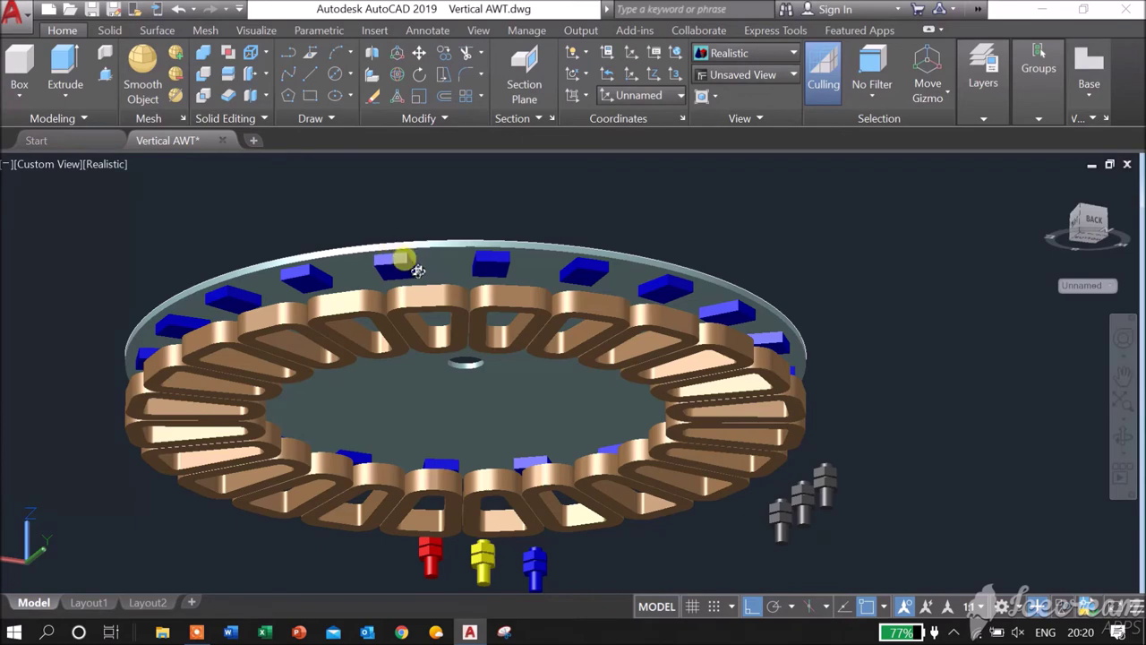
{"action": "left_click_drag", "start_coordinate": [433, 281], "coordinate": [429, 307]}
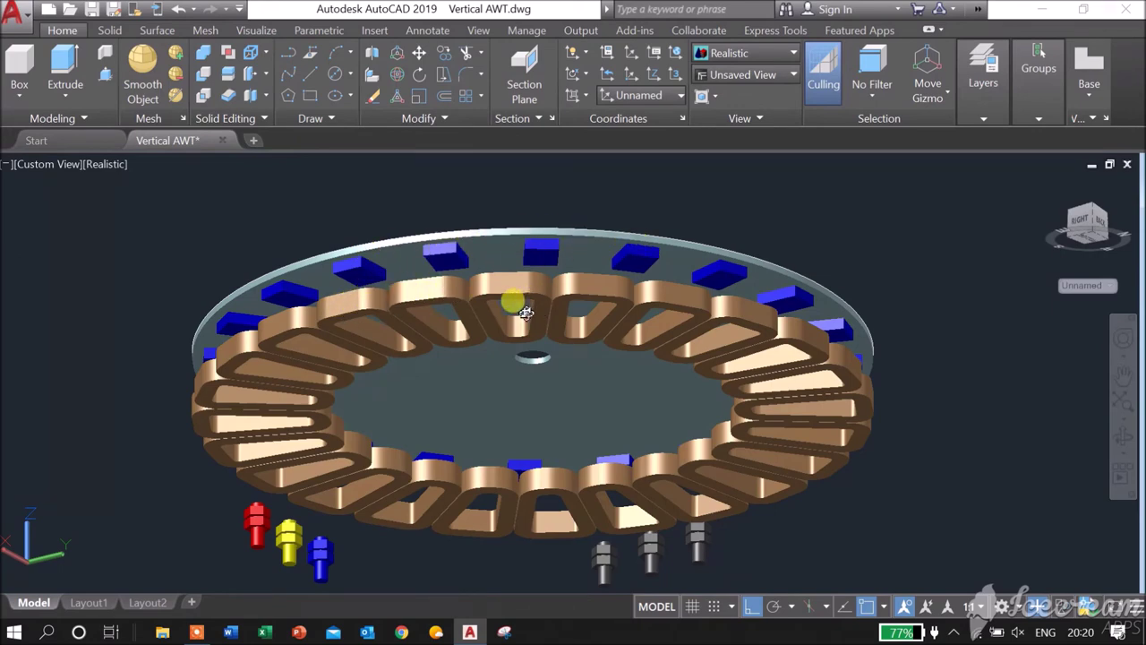
- Orbit the isolated generator edge-on, showing the magnet disc above the coil ring and terminals
{"action": "mouse_move", "coordinate": [526, 309]}
{"action": "left_mouse_down"}
{"action": "mouse_move", "coordinate": [537, 333]}
{"action": "mouse_move", "coordinate": [565, 345]}
{"action": "mouse_move", "coordinate": [543, 310]}
{"action": "left_mouse_up"}
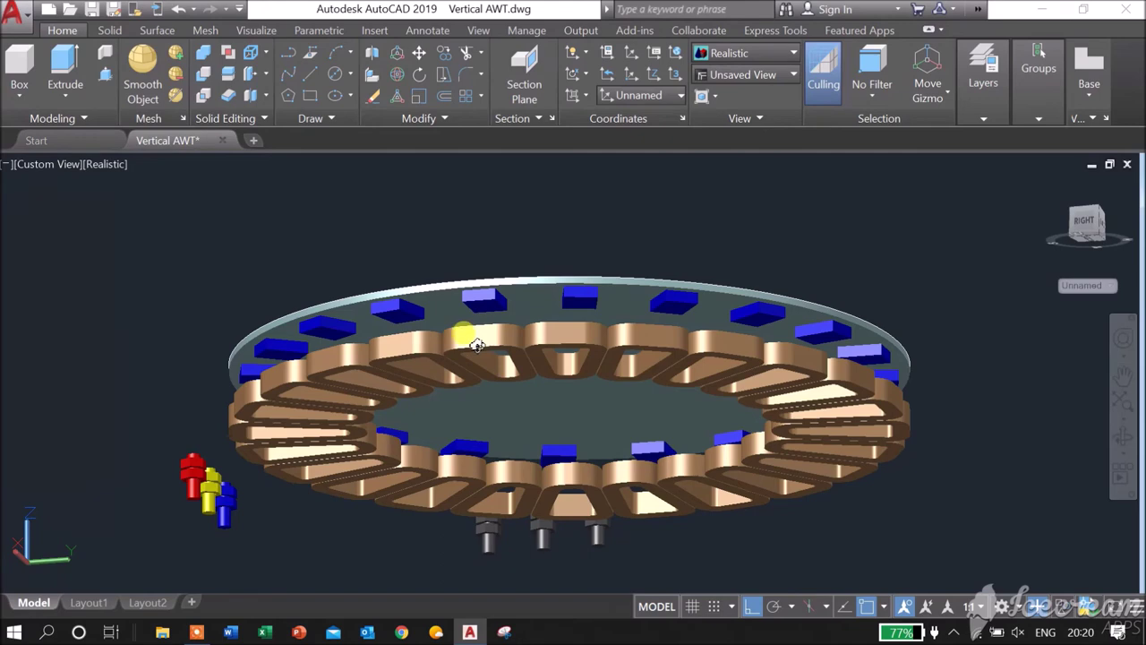
{"action": "left_click_drag", "start_coordinate": [477, 346], "coordinate": [561, 272]}
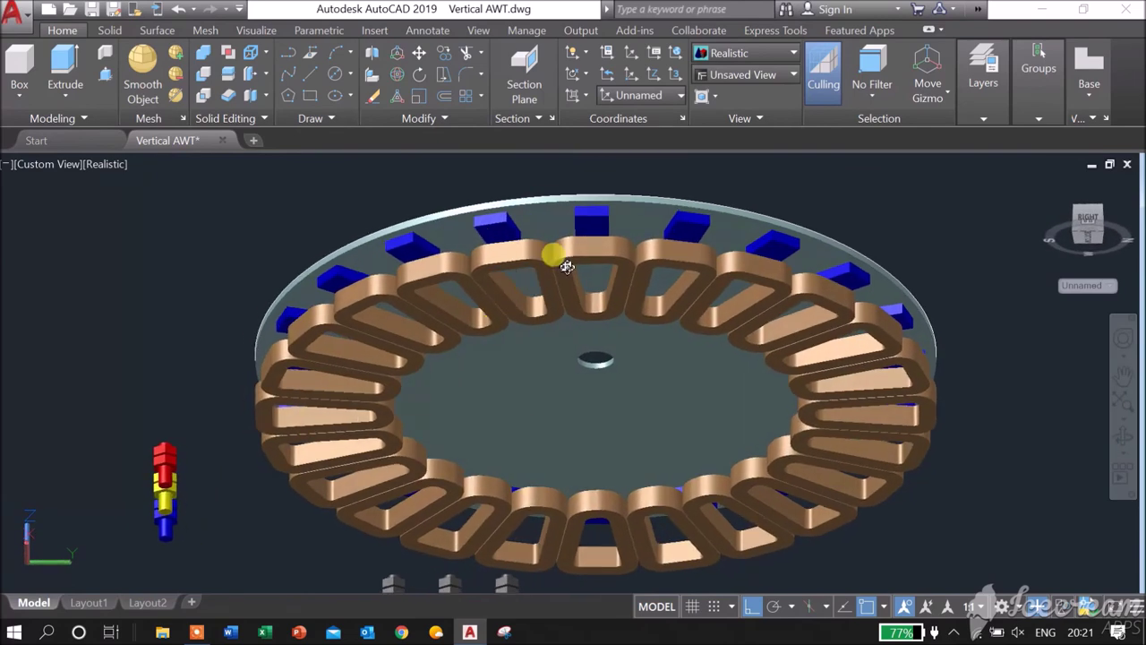
{"action": "left_click_drag", "start_coordinate": [567, 267], "coordinate": [529, 402]}
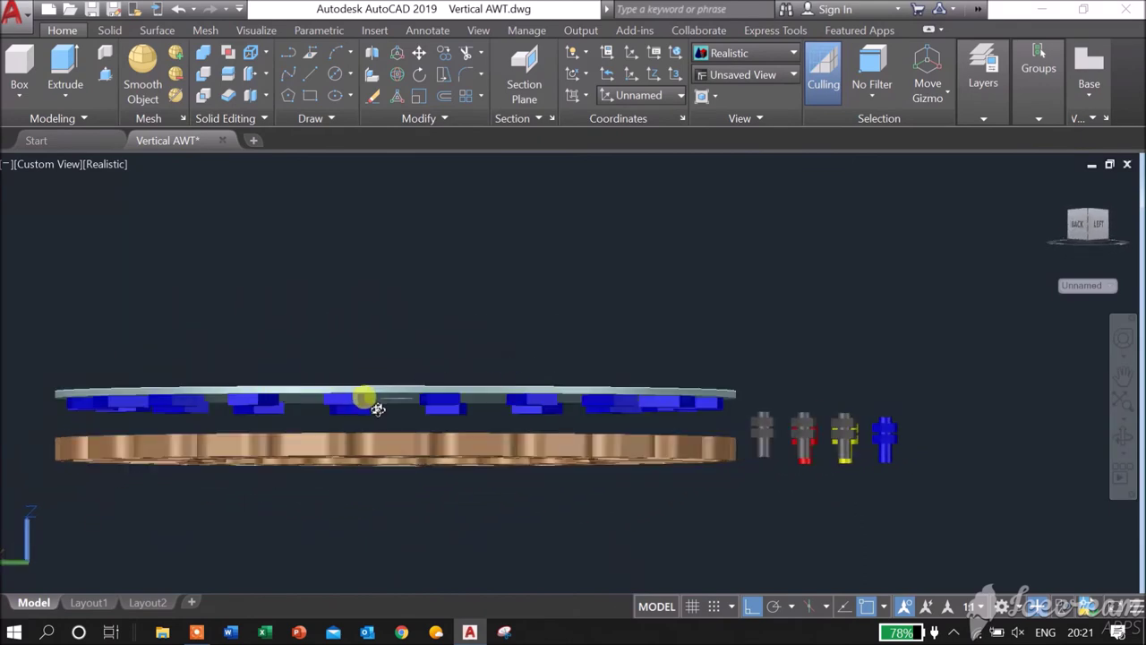
{"action": "mouse_move", "coordinate": [412, 431]}
{"action": "left_mouse_down"}
{"action": "mouse_move", "coordinate": [673, 383]}
{"action": "mouse_move", "coordinate": [660, 353]}
{"action": "mouse_move", "coordinate": [581, 387]}
{"action": "mouse_move", "coordinate": [482, 387]}
{"action": "mouse_move", "coordinate": [742, 350]}
{"action": "mouse_move", "coordinate": [755, 358]}
{"action": "mouse_move", "coordinate": [588, 358]}
{"action": "mouse_move", "coordinate": [425, 397]}
{"action": "left_mouse_up"}
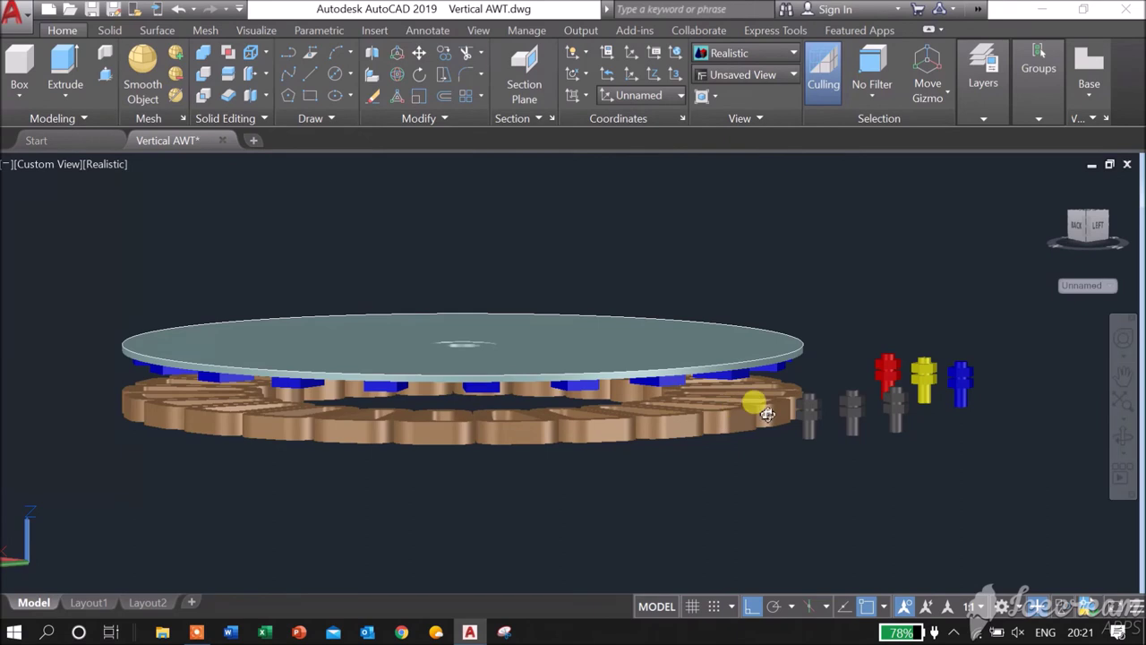
- Orbit up to a raised oblique view over the magnet disc and coil ring
{"action": "left_click_drag", "start_coordinate": [734, 435], "coordinate": [642, 475]}
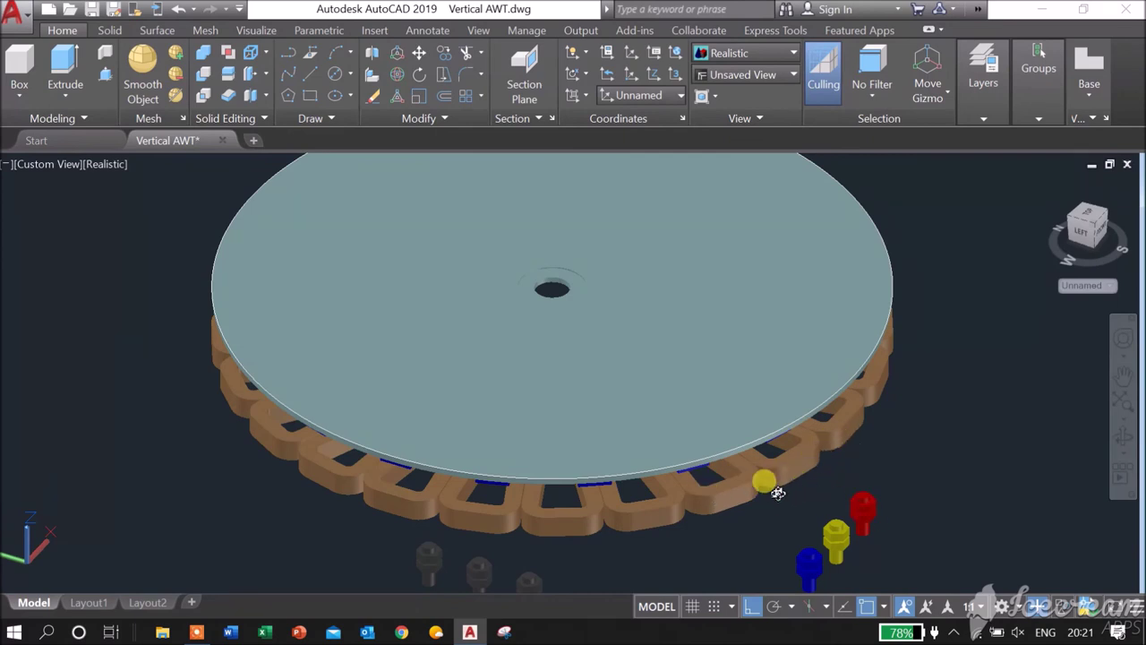
{"action": "left_click_drag", "start_coordinate": [837, 542], "coordinate": [808, 431]}
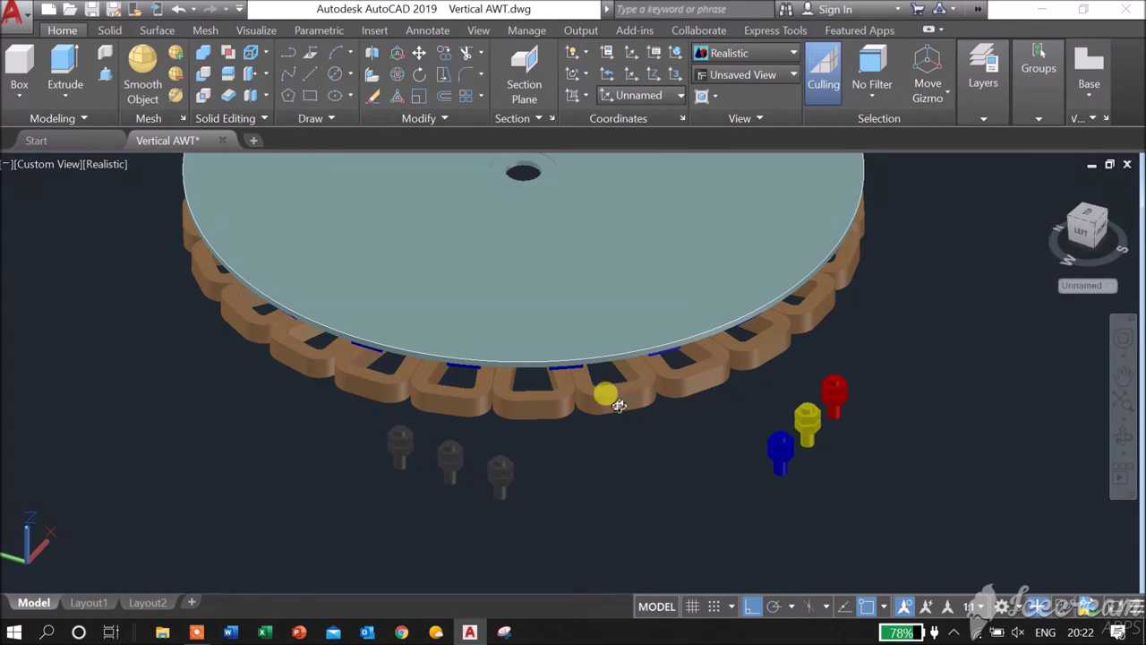
{"action": "mouse_move", "coordinate": [618, 408]}
{"action": "left_mouse_down"}
{"action": "mouse_move", "coordinate": [629, 491]}
{"action": "mouse_move", "coordinate": [630, 448]}
{"action": "mouse_move", "coordinate": [632, 466]}
{"action": "left_mouse_up"}
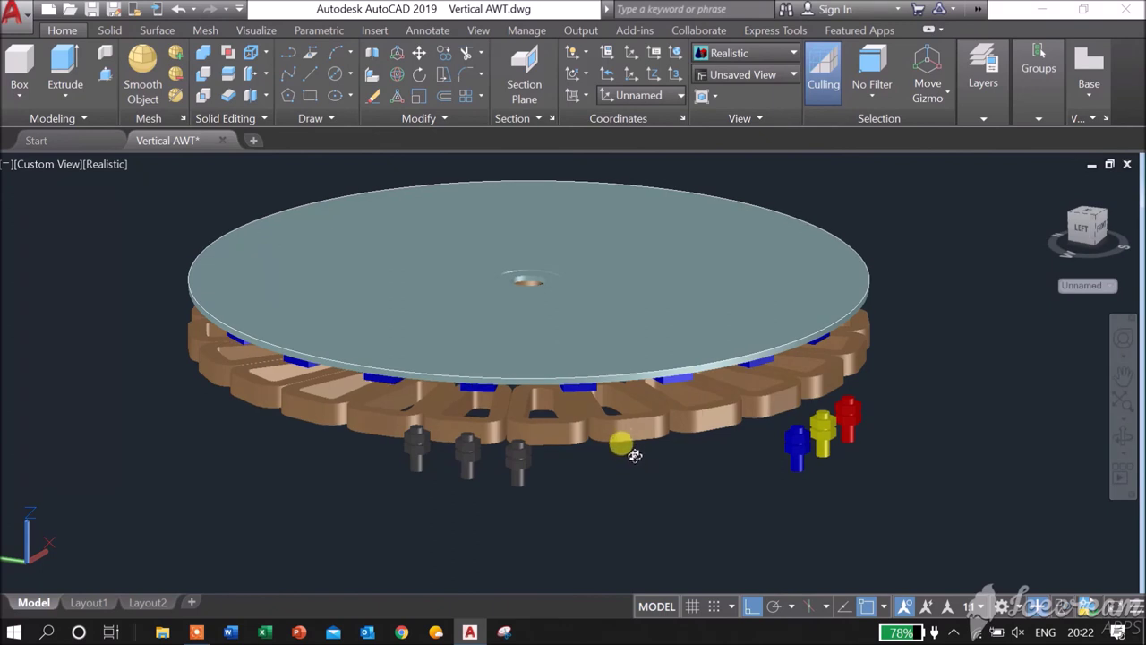
{"action": "left_click_drag", "start_coordinate": [629, 429], "coordinate": [630, 439]}
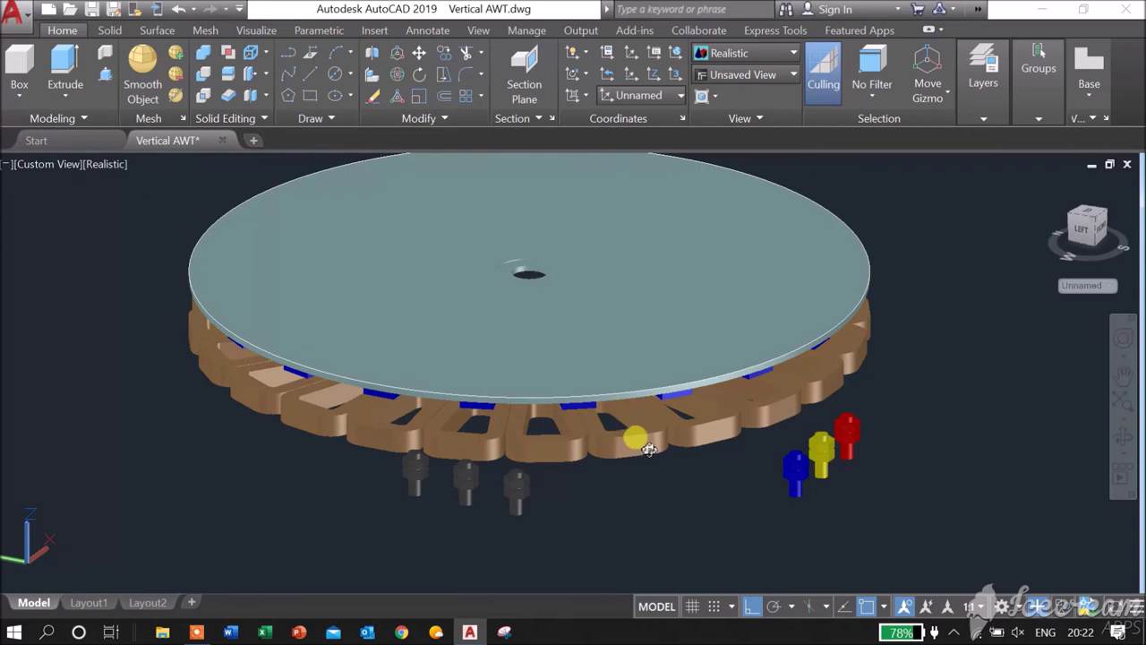
{"action": "left_click_drag", "start_coordinate": [649, 446], "coordinate": [706, 467]}
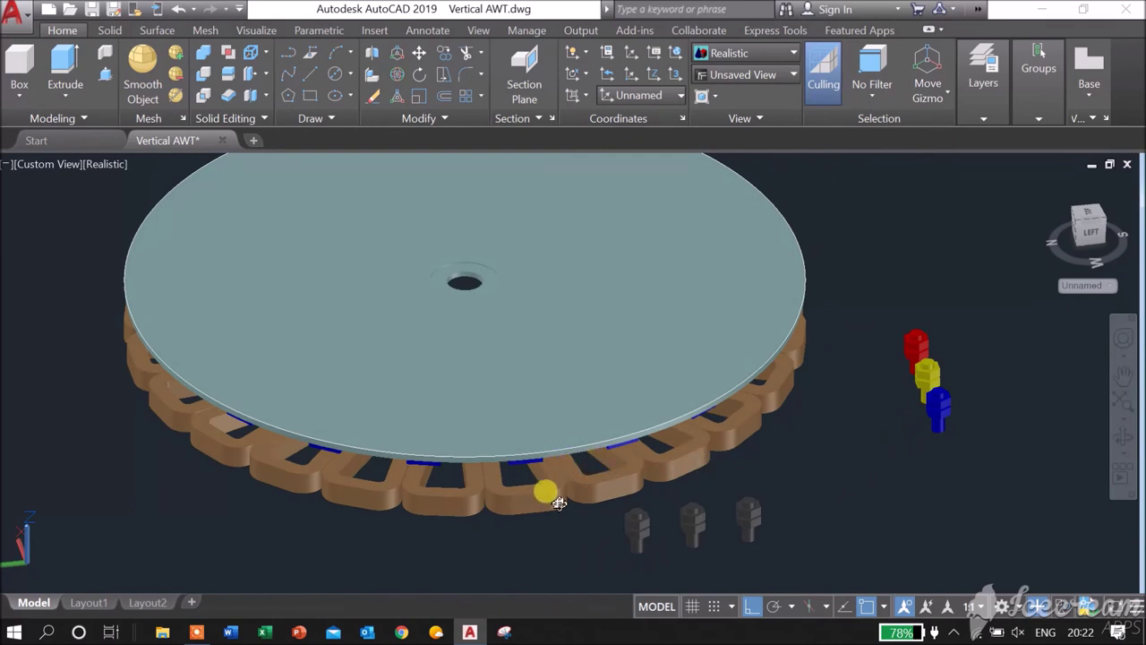
{"action": "left_click_drag", "start_coordinate": [574, 486], "coordinate": [614, 439]}
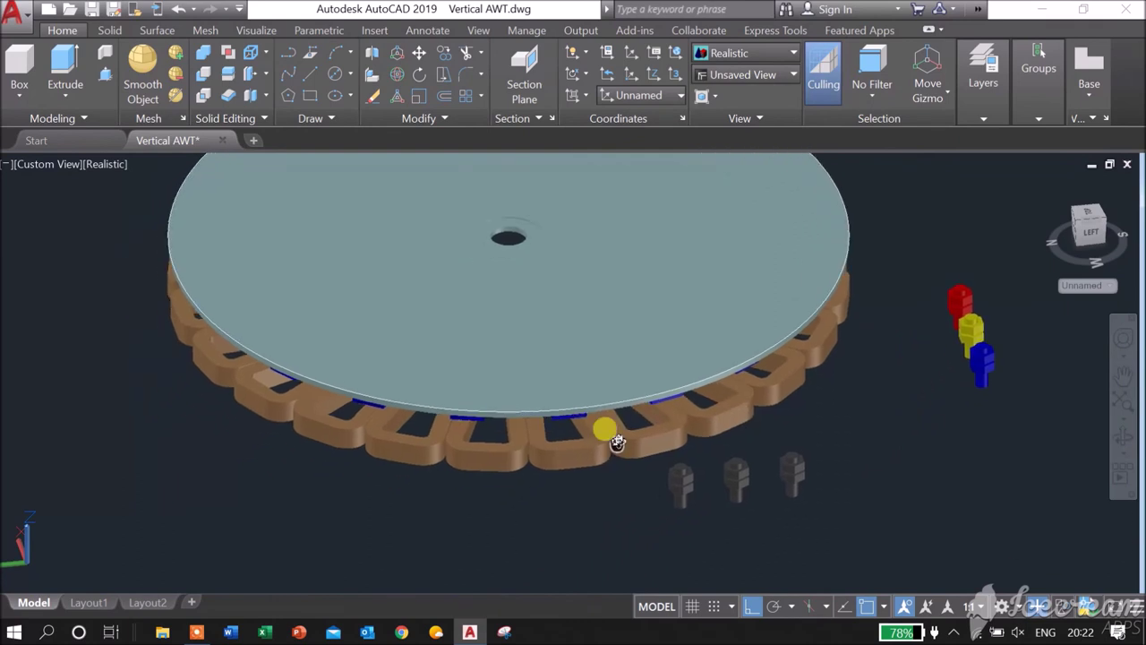
{"action": "mouse_move", "coordinate": [556, 483]}
{"action": "left_mouse_down"}
{"action": "mouse_move", "coordinate": [573, 427]}
{"action": "mouse_move", "coordinate": [686, 396]}
{"action": "mouse_move", "coordinate": [686, 421]}
{"action": "mouse_move", "coordinate": [635, 453]}
{"action": "mouse_move", "coordinate": [595, 472]}
{"action": "mouse_move", "coordinate": [557, 468]}
{"action": "left_mouse_up"}
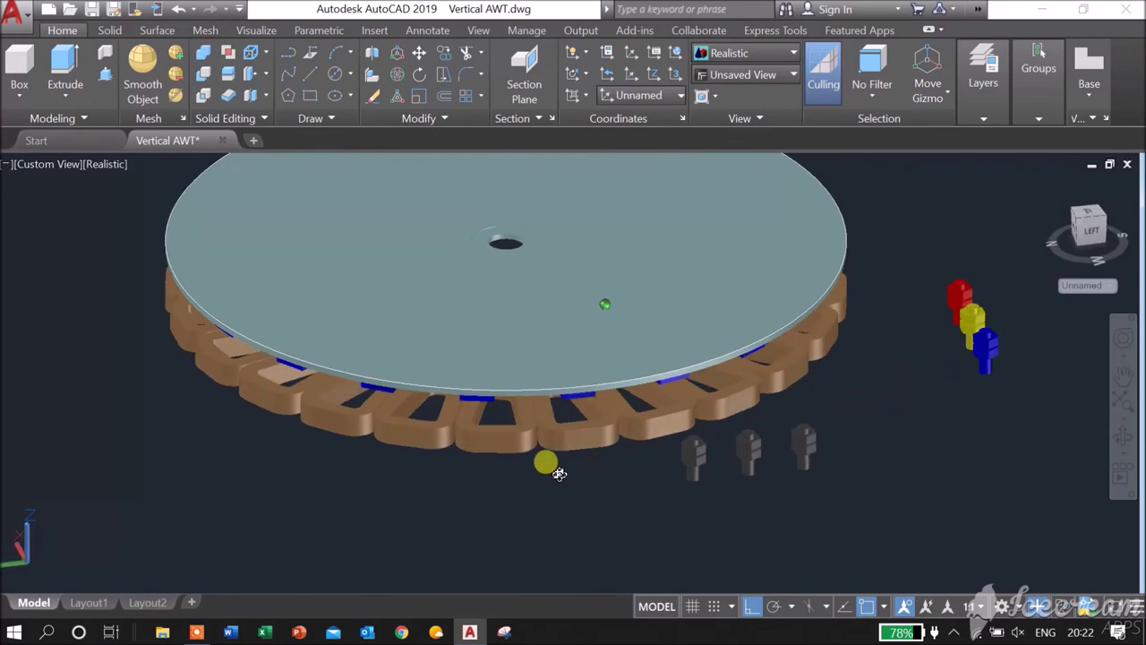
{"action": "left_click_drag", "start_coordinate": [552, 231], "coordinate": [523, 324]}
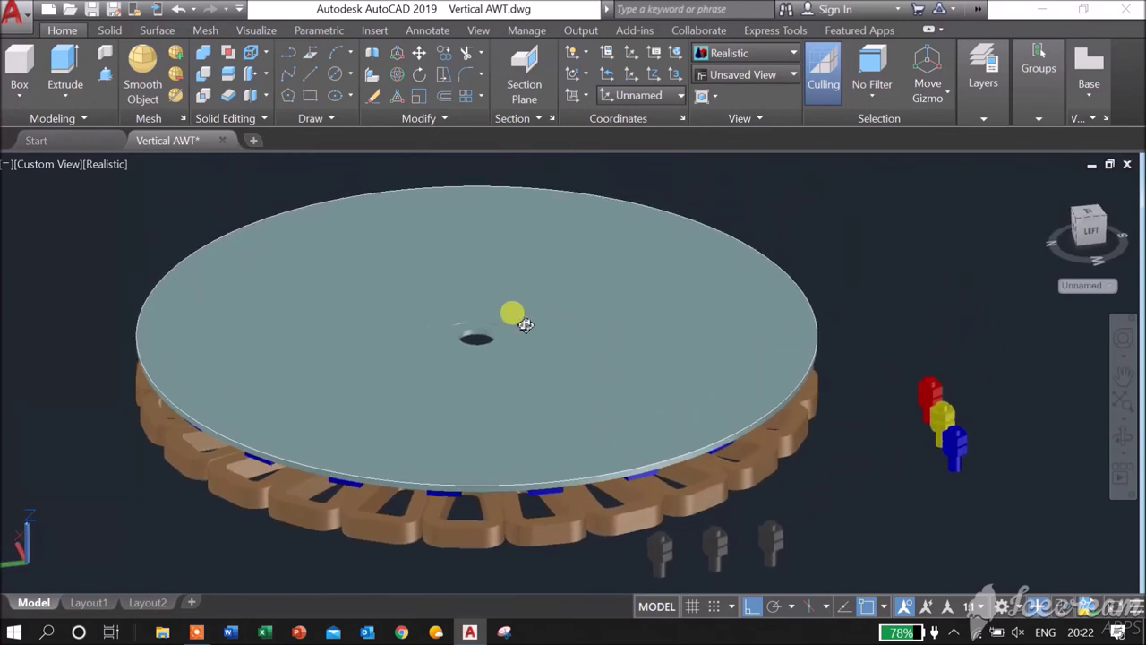